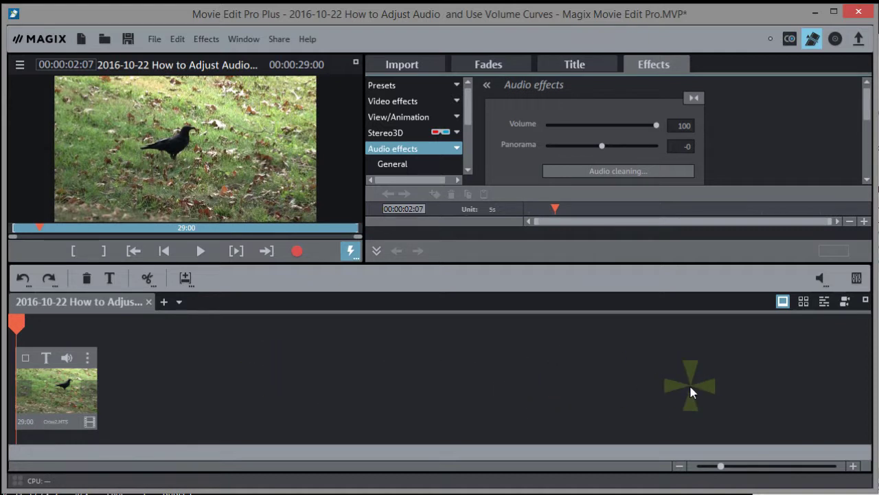
Switch to the timeline, select the Crow2.MTS, voice-over and Sport Down Under.wav clips, and play the mix.
click(824, 303)
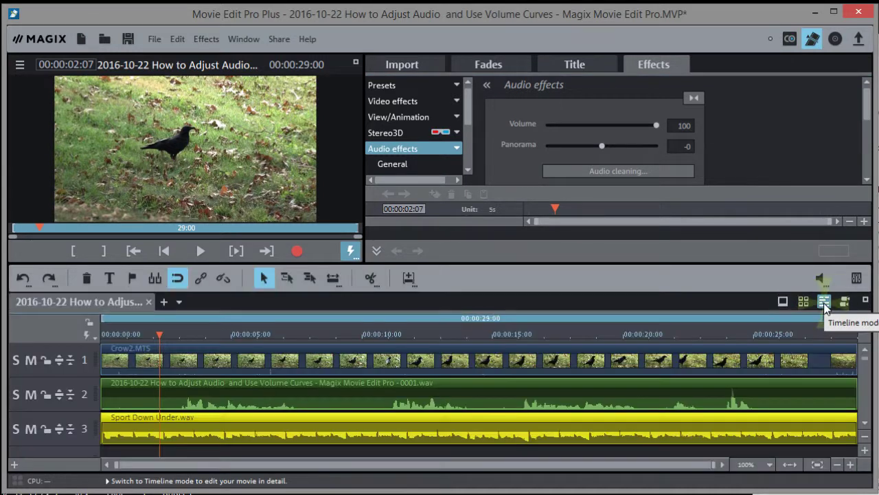
click(389, 364)
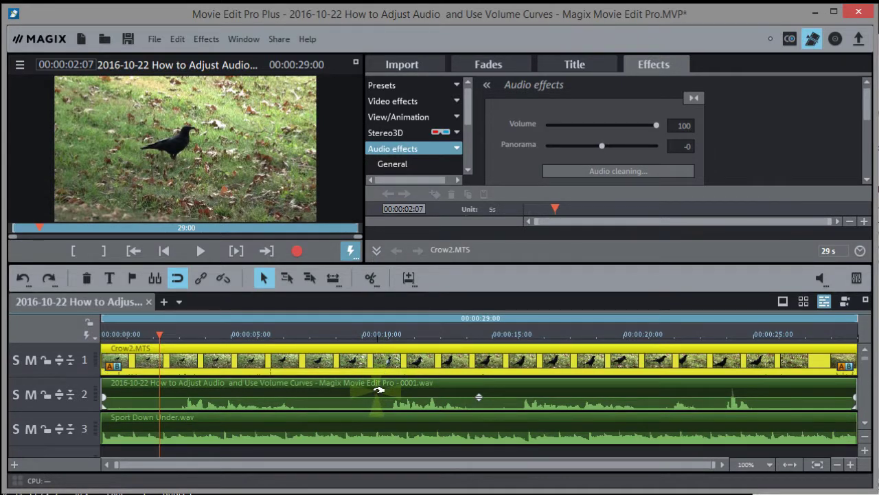
click(379, 391)
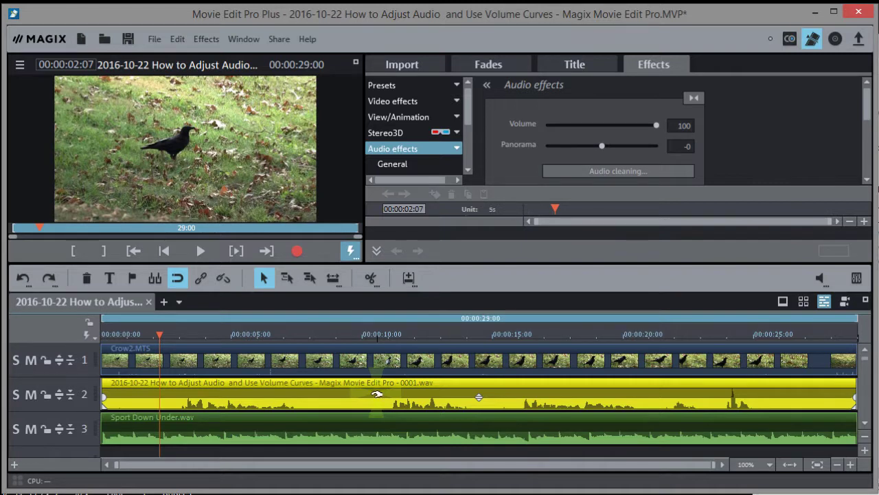
click(362, 431)
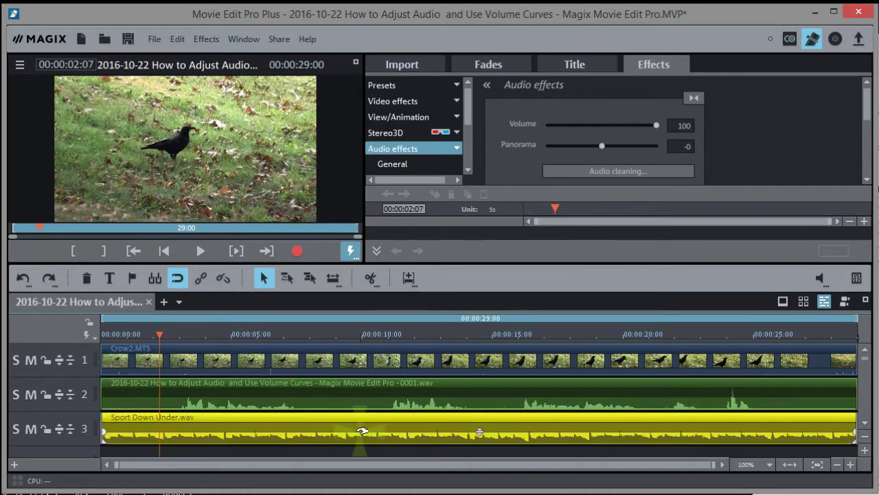
click(198, 252)
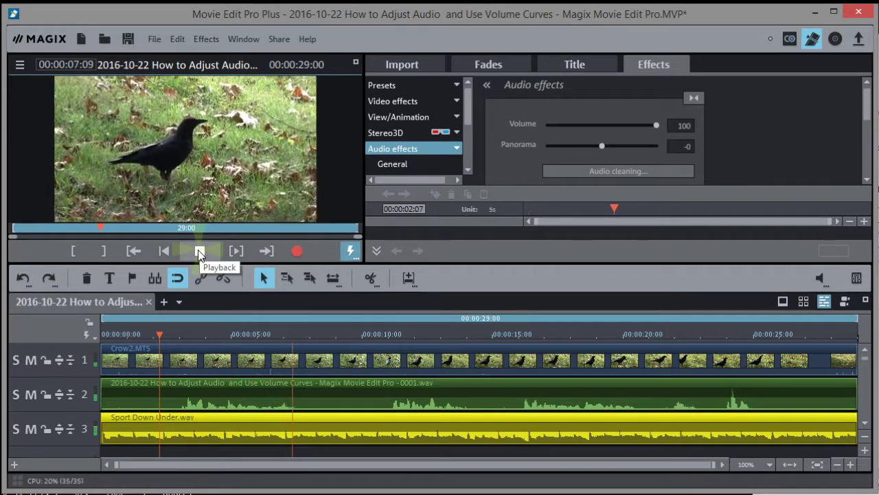
click(198, 251)
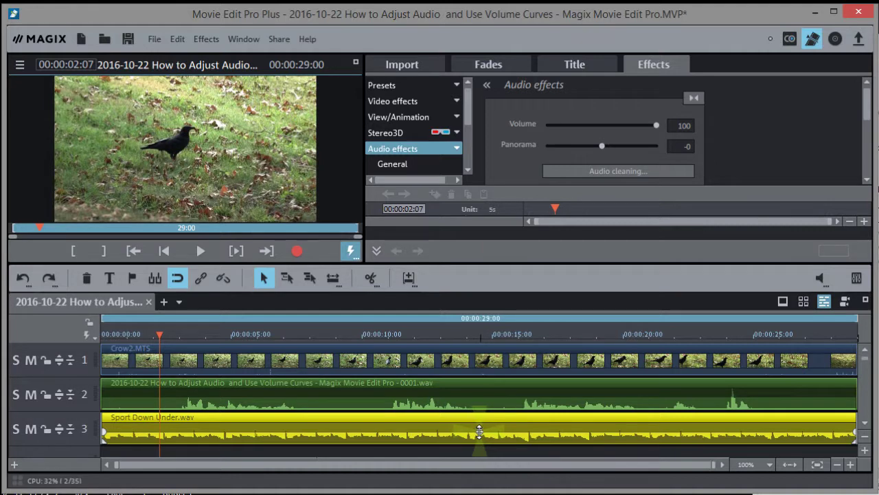
Pull down the Sport Down Under.wav clip's volume handle, fine-tuning it while the project plays.
drag(479, 431, 479, 429)
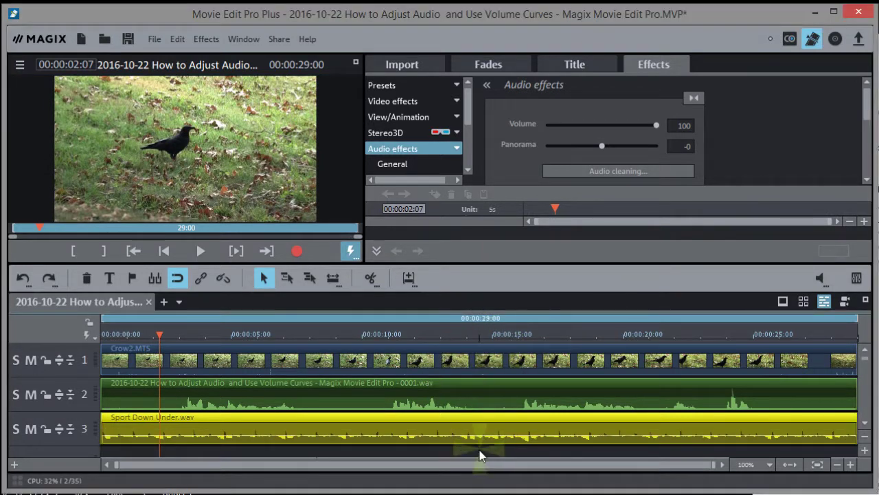
drag(479, 434, 480, 346)
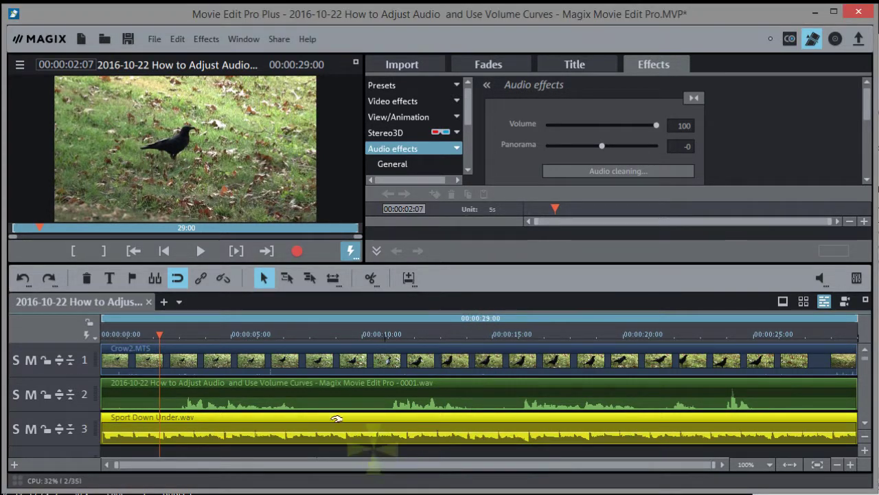
click(201, 251)
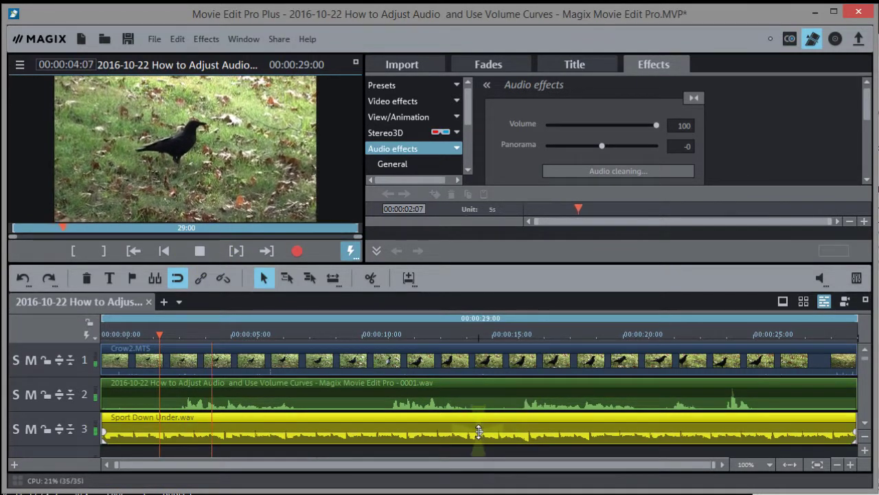
mouse_move(479, 430)
mouse_down()
mouse_move(480, 341)
mouse_move(481, 432)
mouse_up()
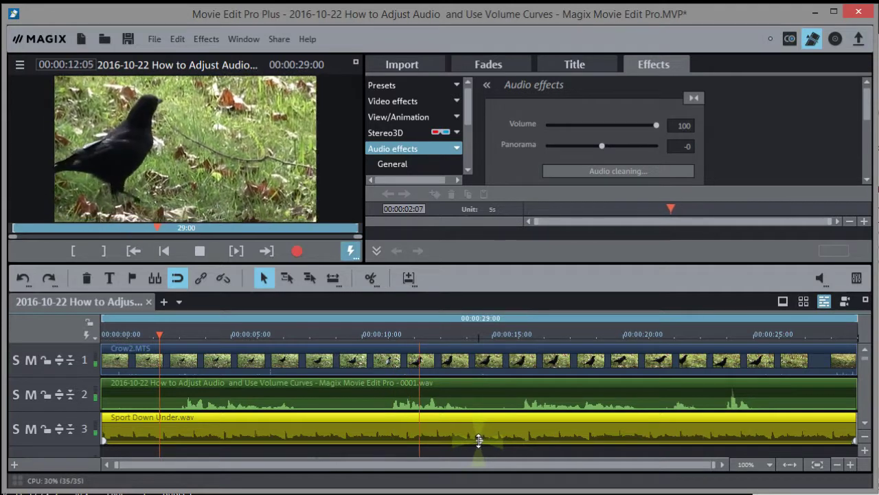
click(480, 439)
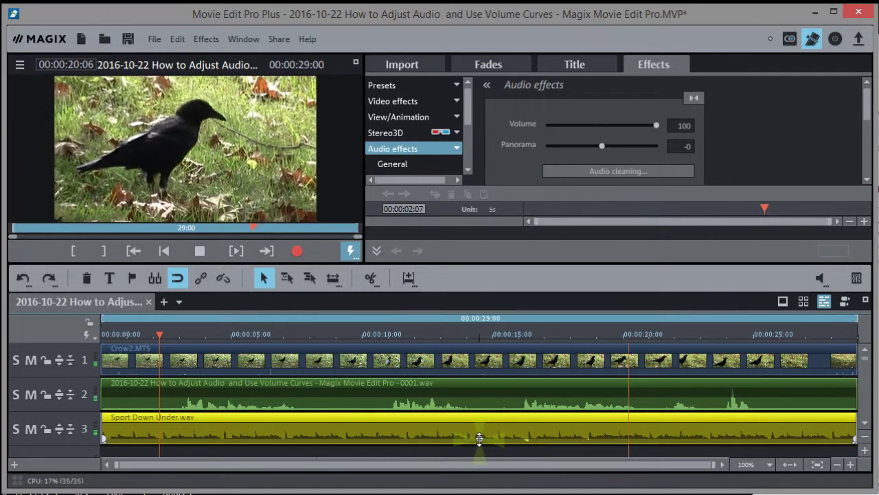
click(200, 249)
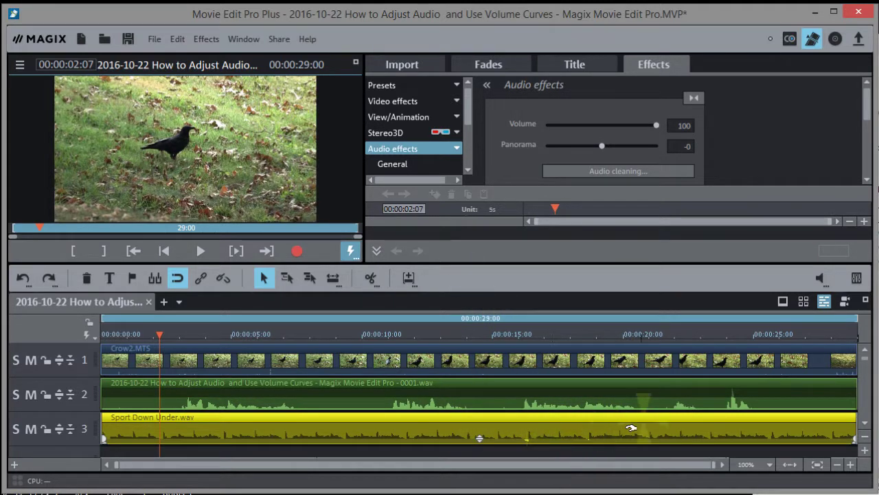
click(856, 279)
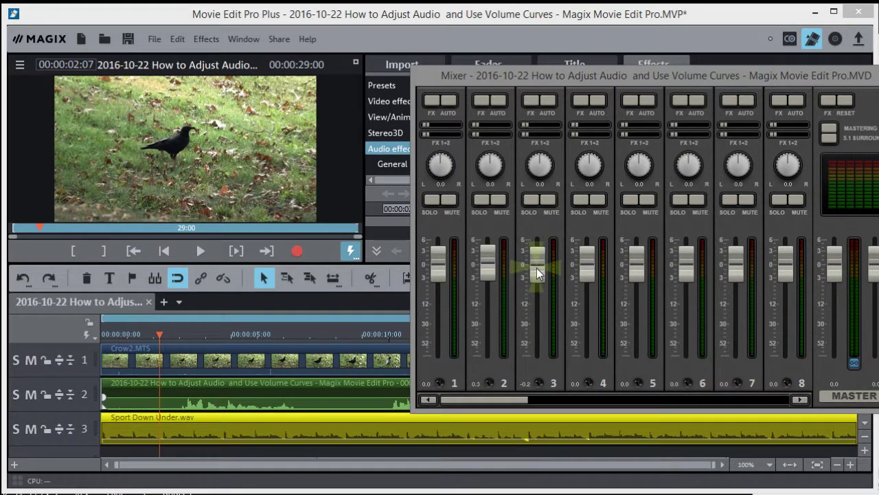
mouse_move(537, 274)
mouse_down()
mouse_move(537, 344)
mouse_move(534, 245)
mouse_move(530, 350)
mouse_move(533, 243)
mouse_move(533, 353)
mouse_move(531, 268)
mouse_up()
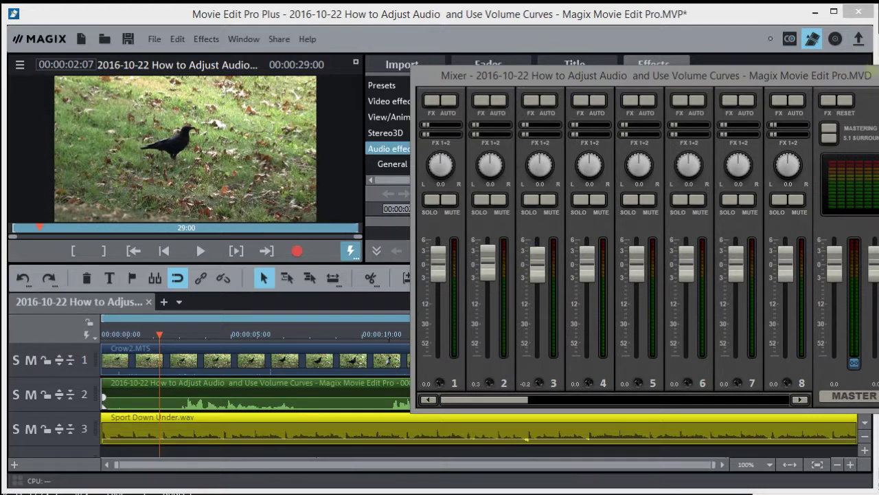
key(m)
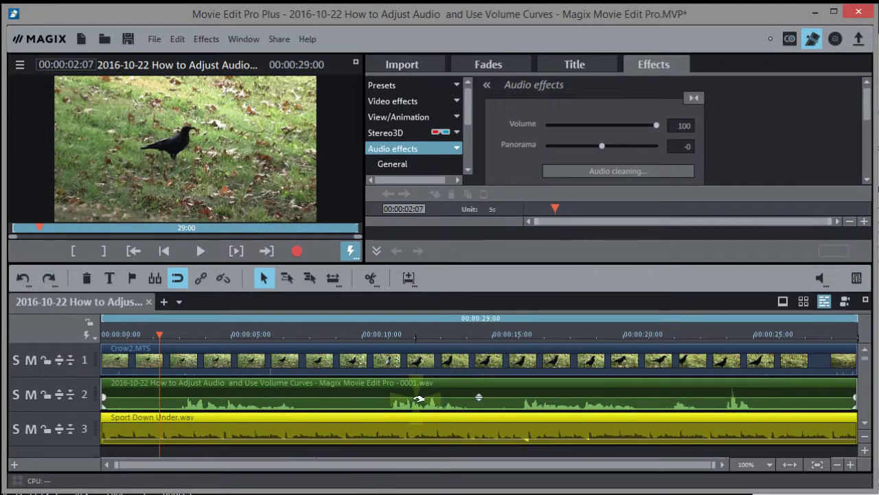
click(401, 434)
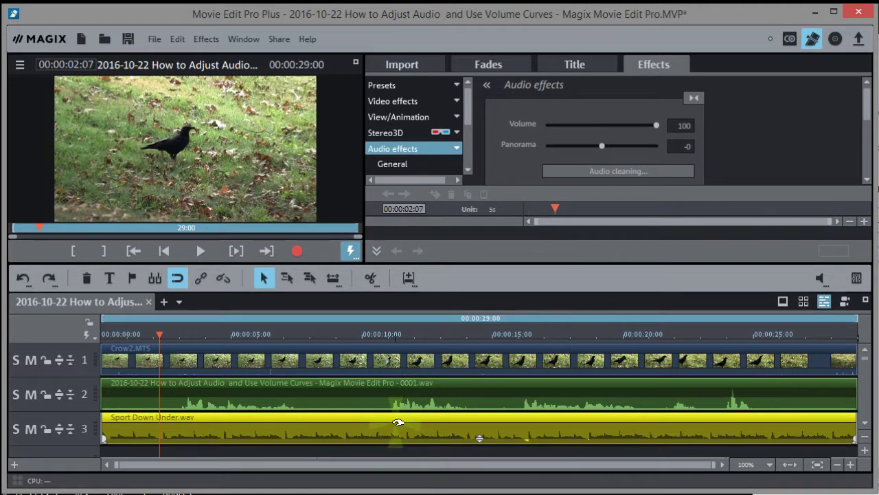
click(378, 358)
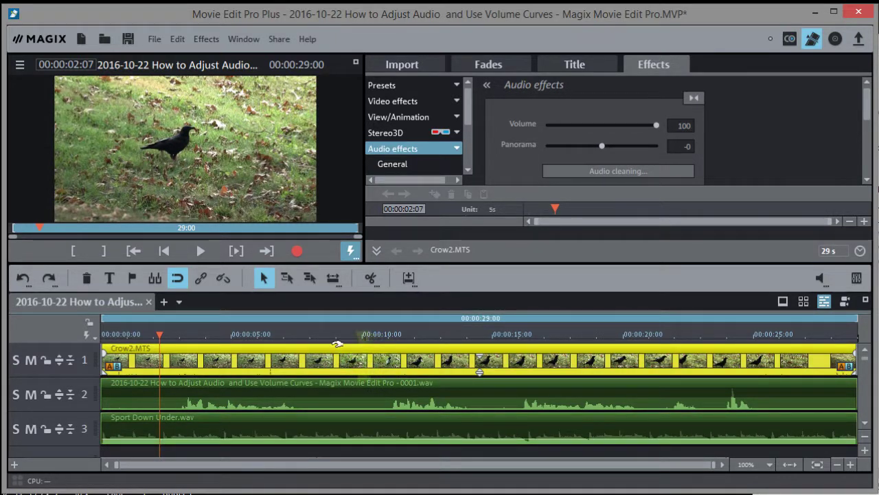
click(221, 277)
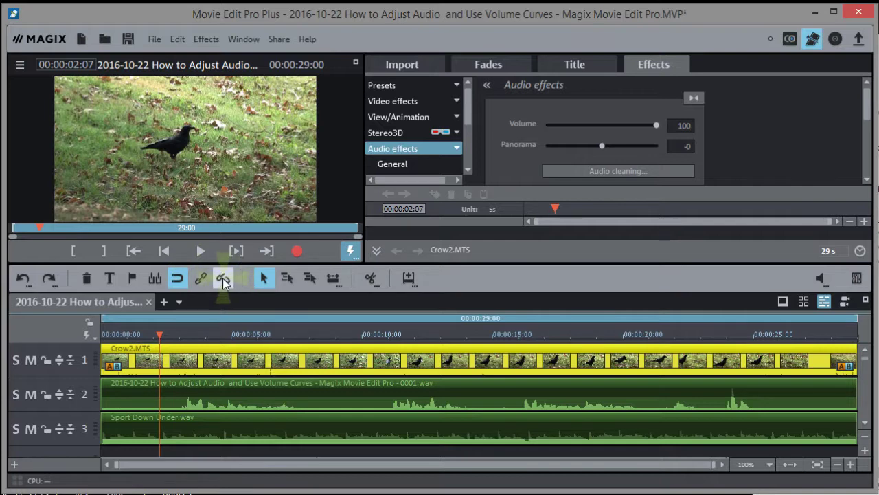
click(448, 397)
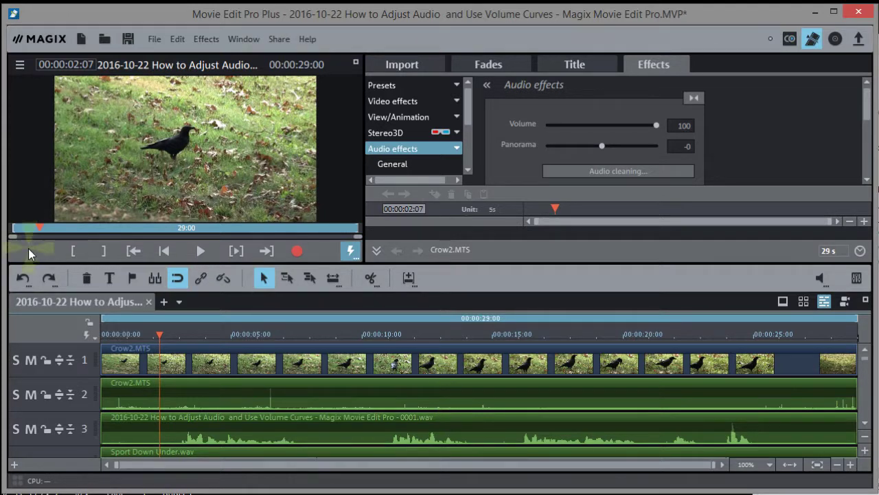
click(23, 279)
click(23, 279)
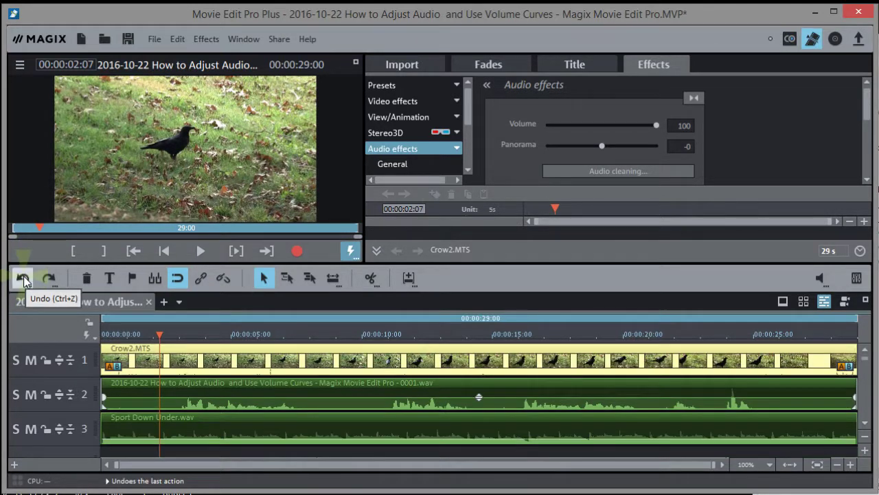
click(383, 397)
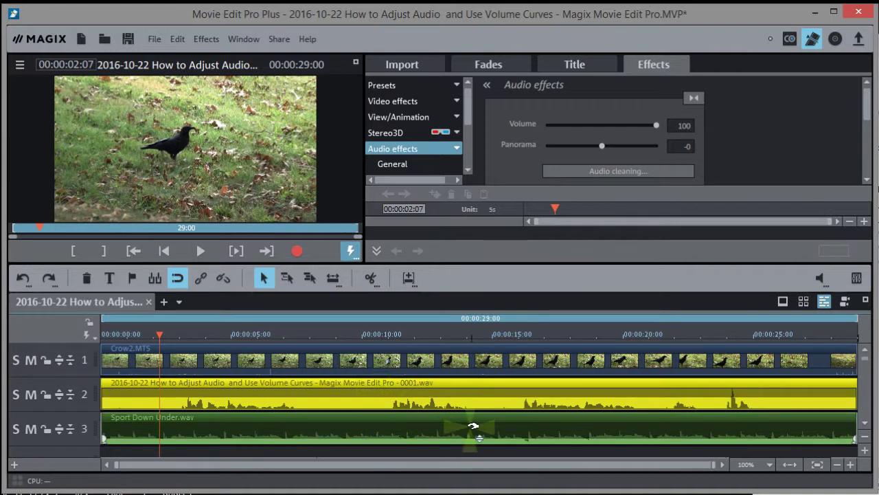
click(415, 422)
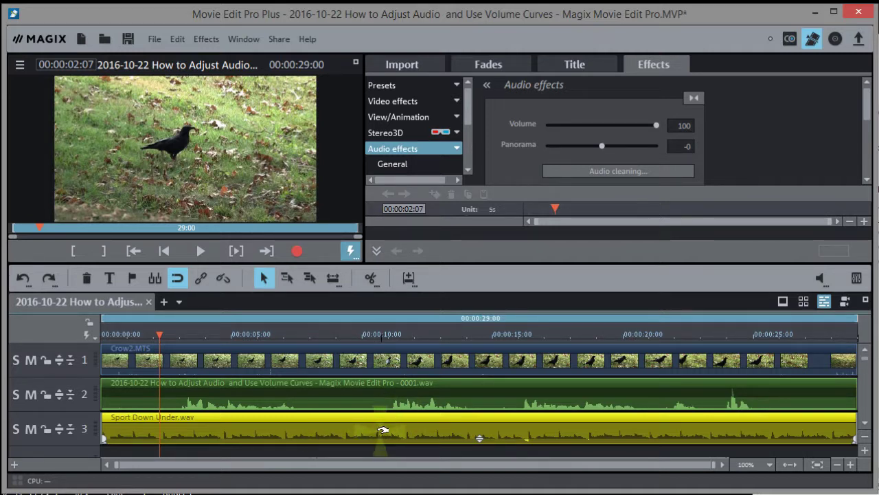
Set the music volume to about -8.4, lengthen its fade-in, and preview from the start.
drag(479, 437, 479, 347)
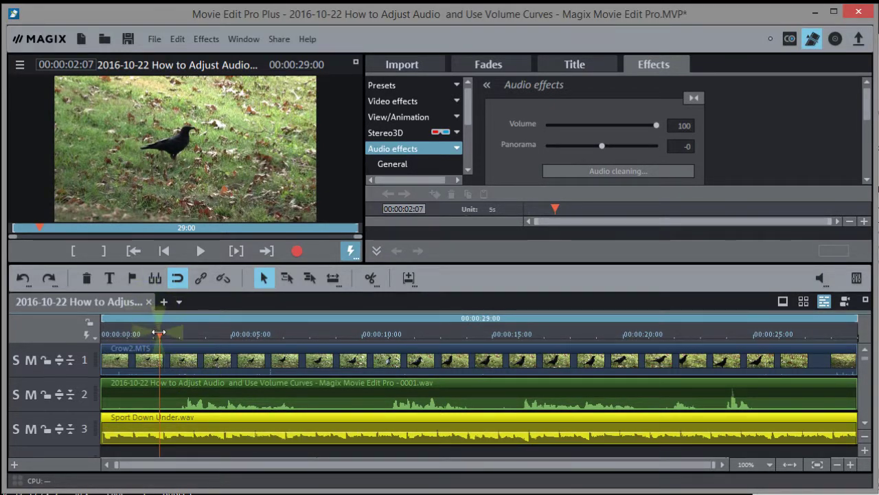
click(103, 330)
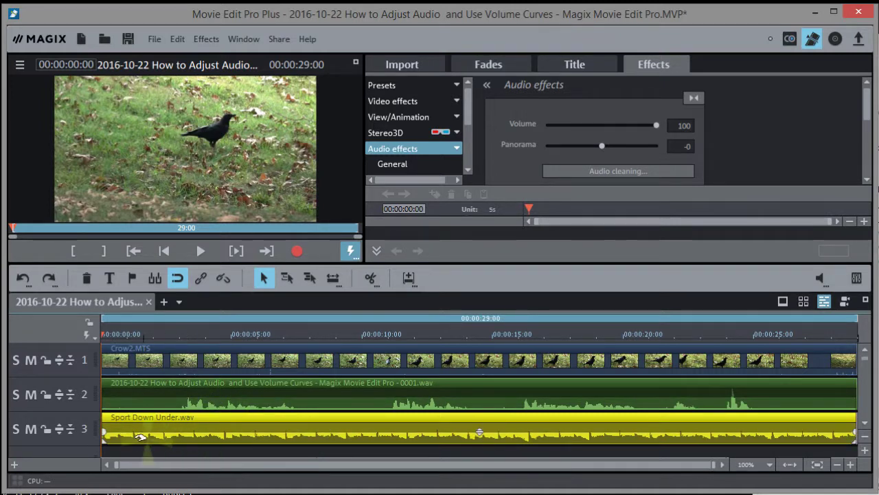
drag(104, 430, 127, 422)
key(space)
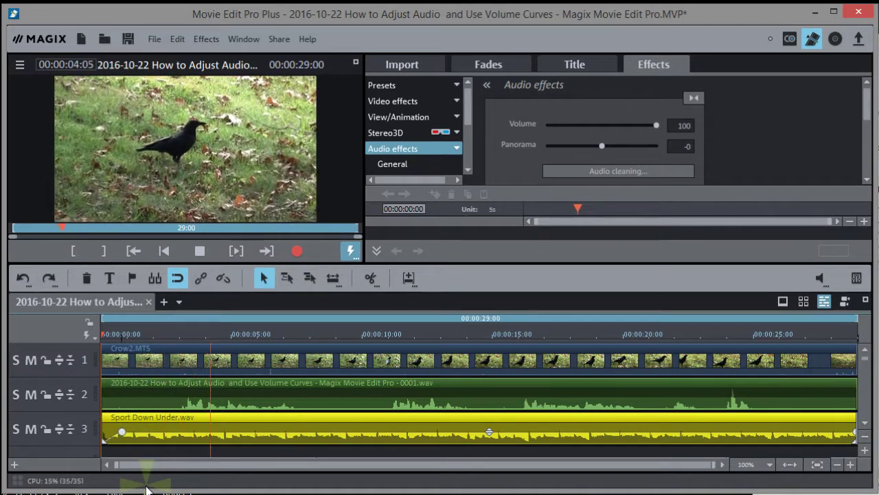
Place volume curve points at the music clip's end and at its midpoint.
key(space)
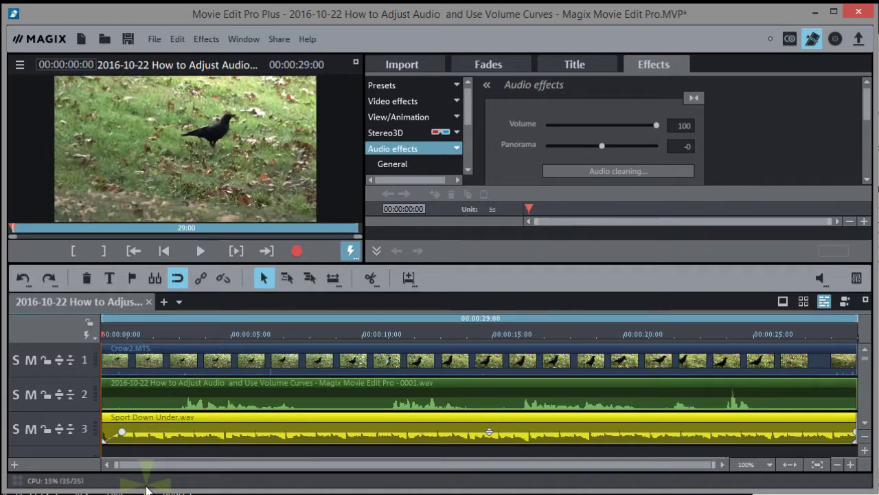
click(844, 432)
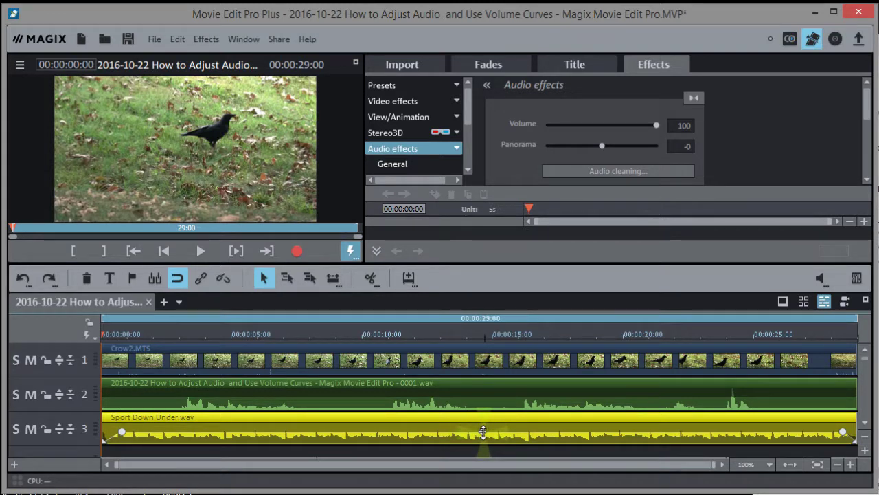
click(483, 431)
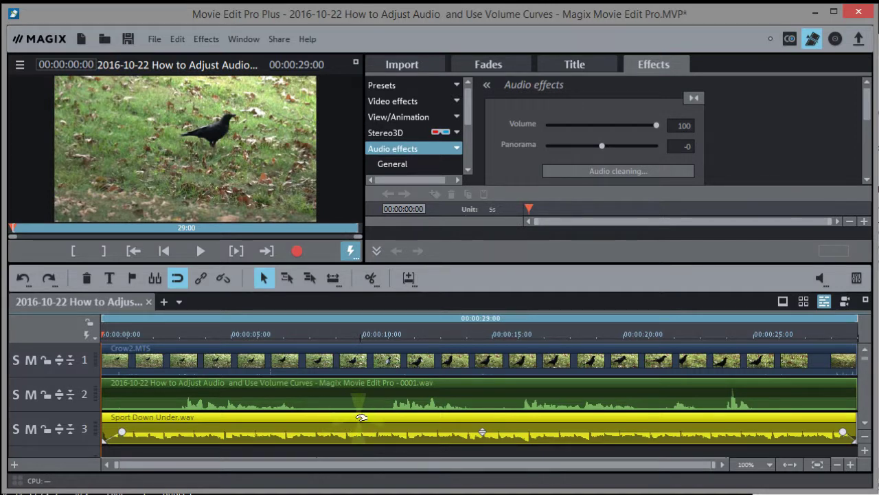
Enable Volume curve for the music clip and show its General audio effects settings.
right_click(360, 423)
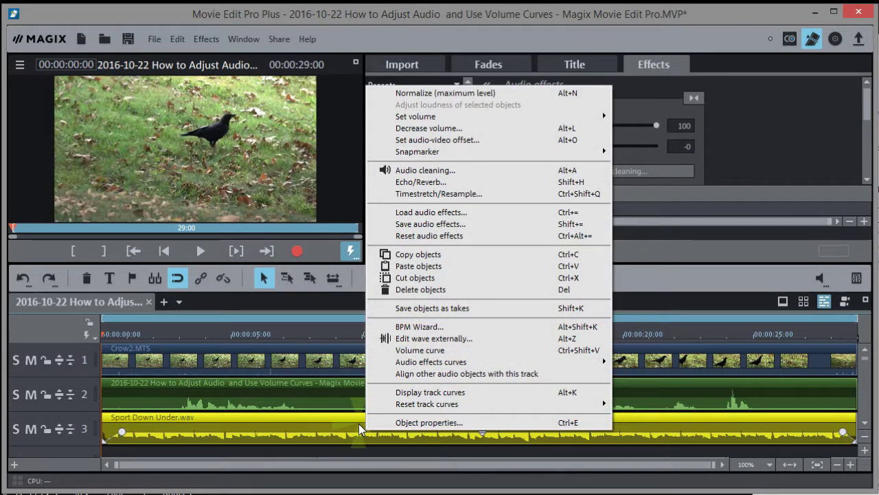
click(416, 349)
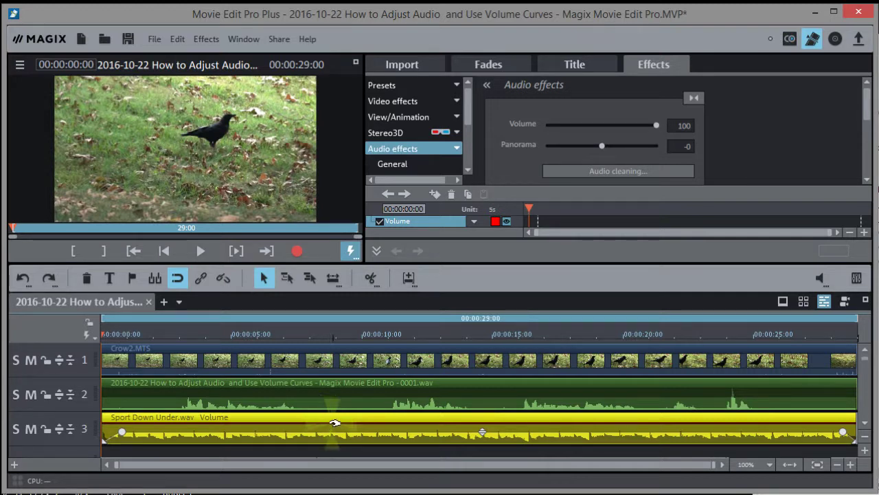
click(392, 163)
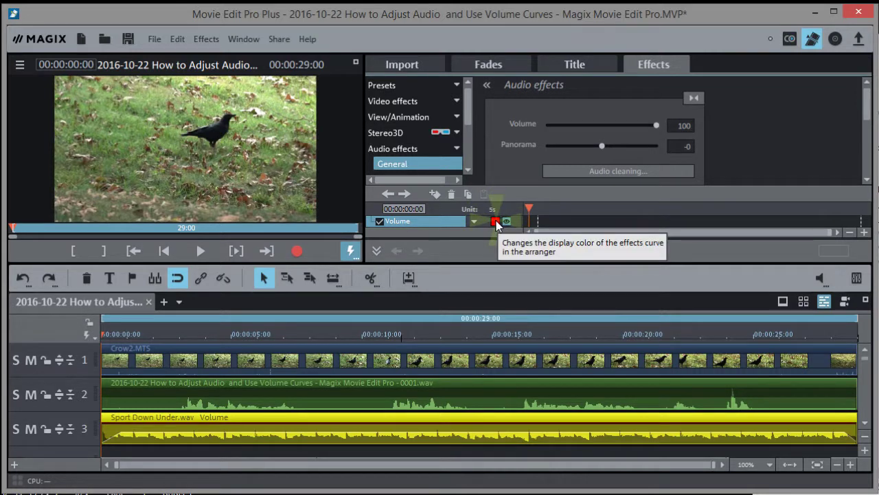
mouse_move(416, 425)
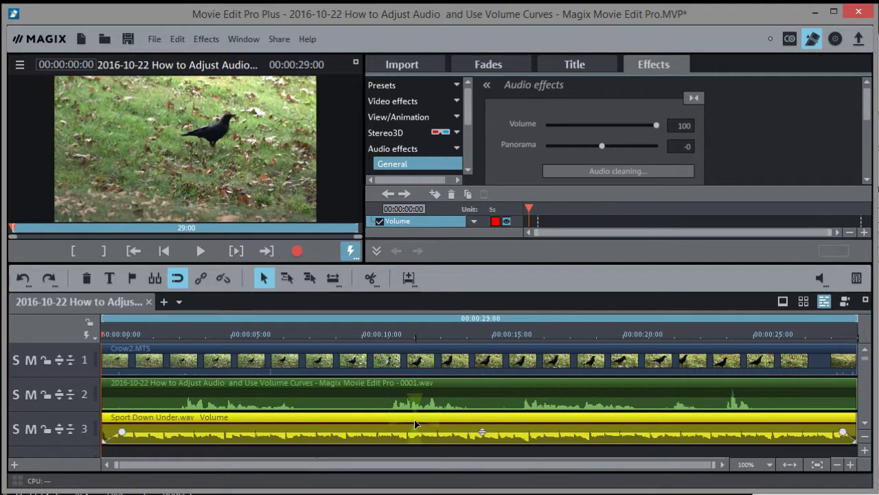
right_click(416, 426)
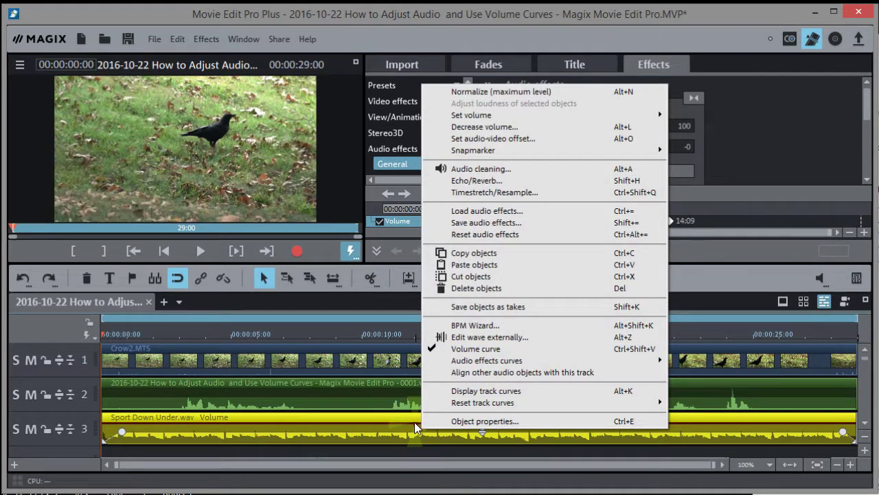
Change the music's volume curve colour from red to blue in the Color dialog.
click(404, 422)
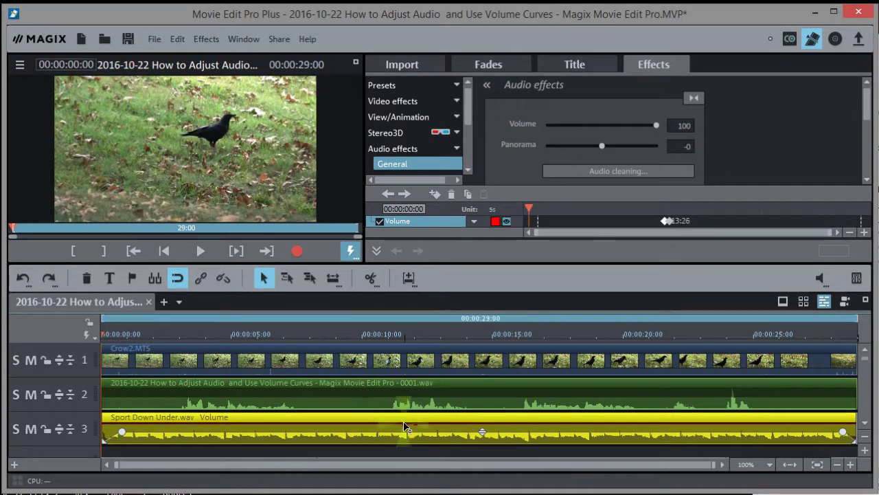
click(495, 222)
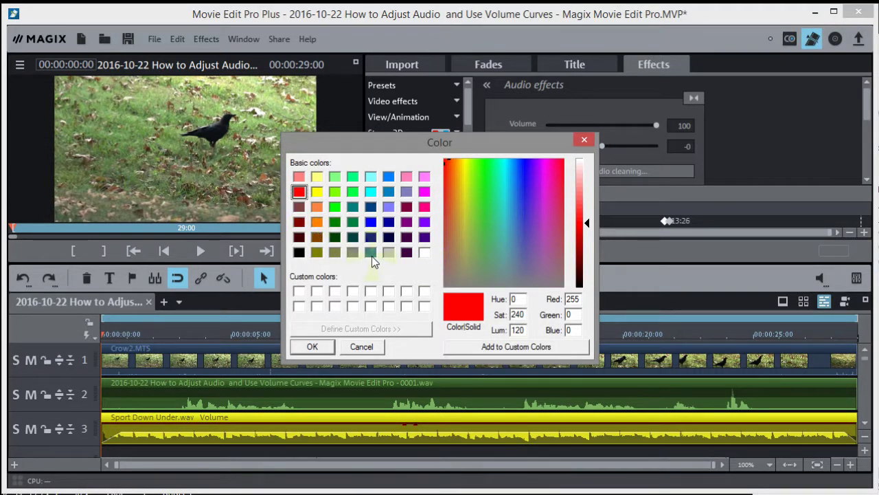
click(351, 191)
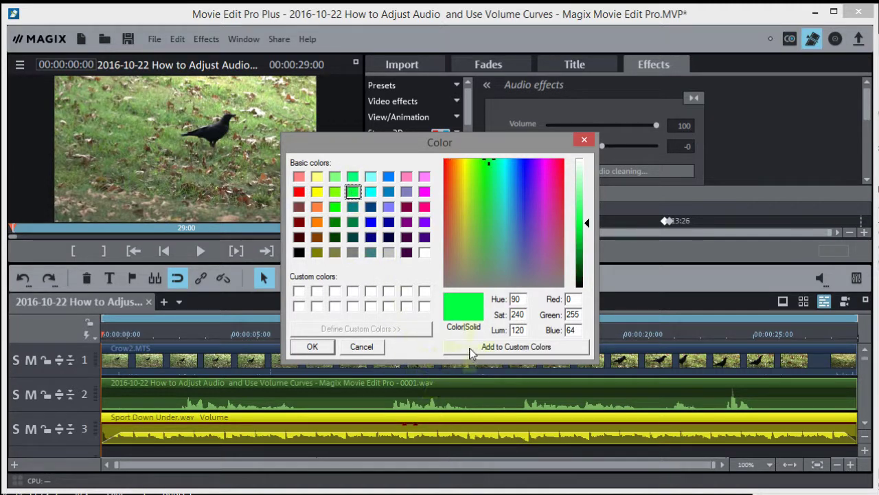
click(370, 222)
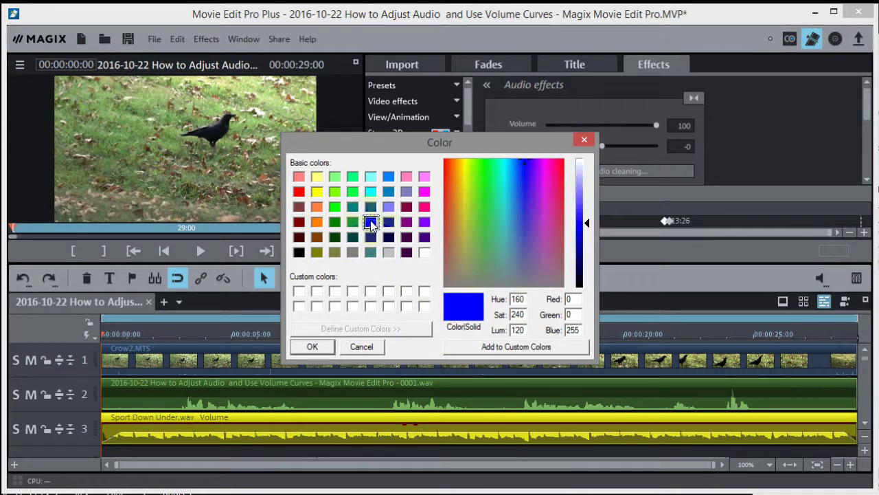
click(312, 345)
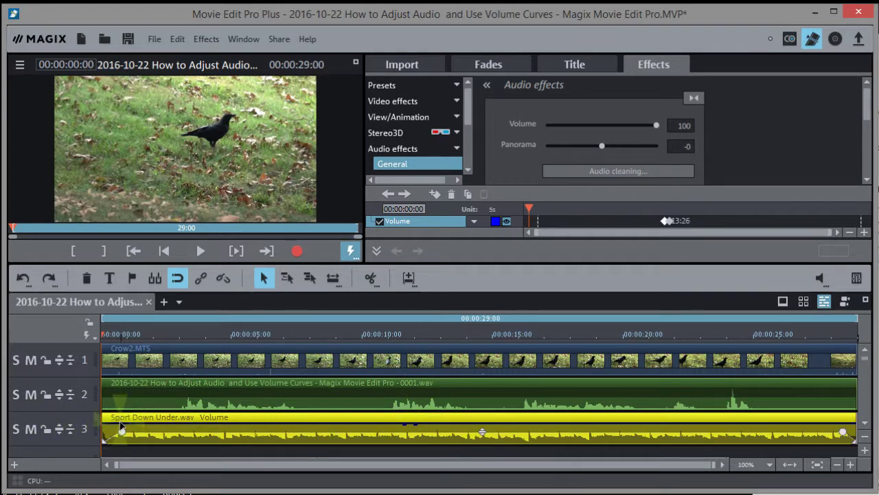
Move the first volume point to the clip start, add a second point, and drop the first to 0.
drag(122, 432, 79, 430)
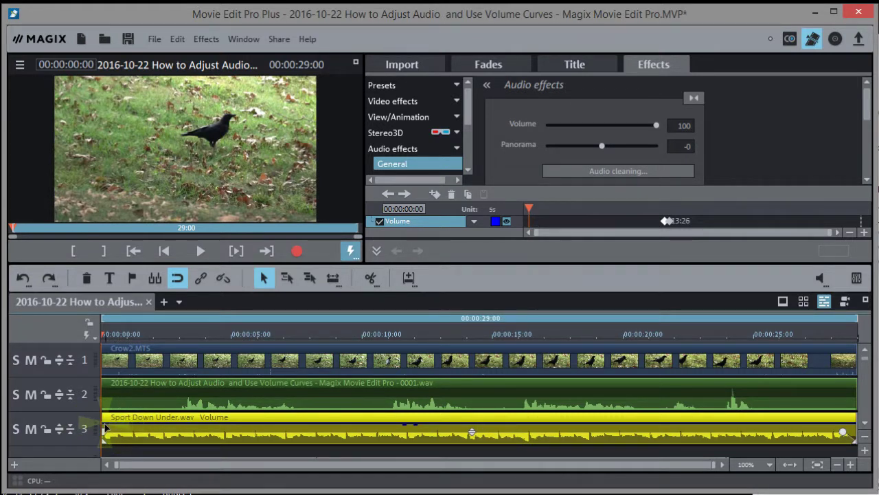
click(105, 429)
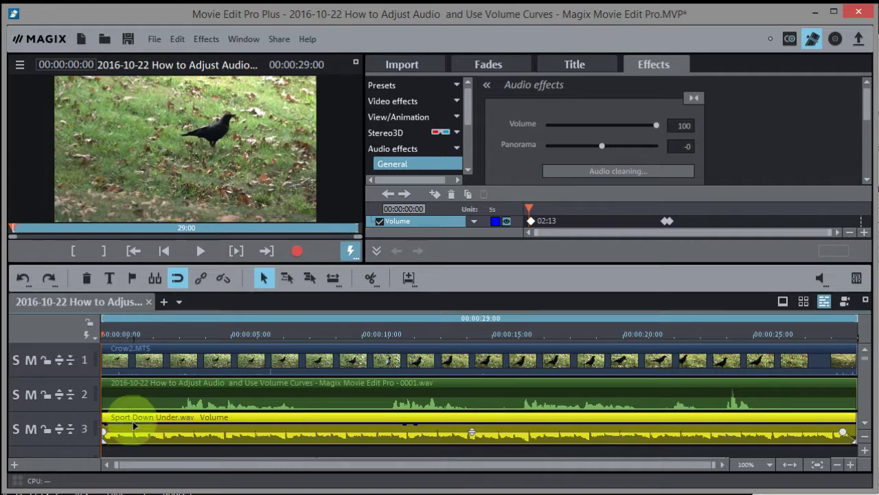
click(133, 422)
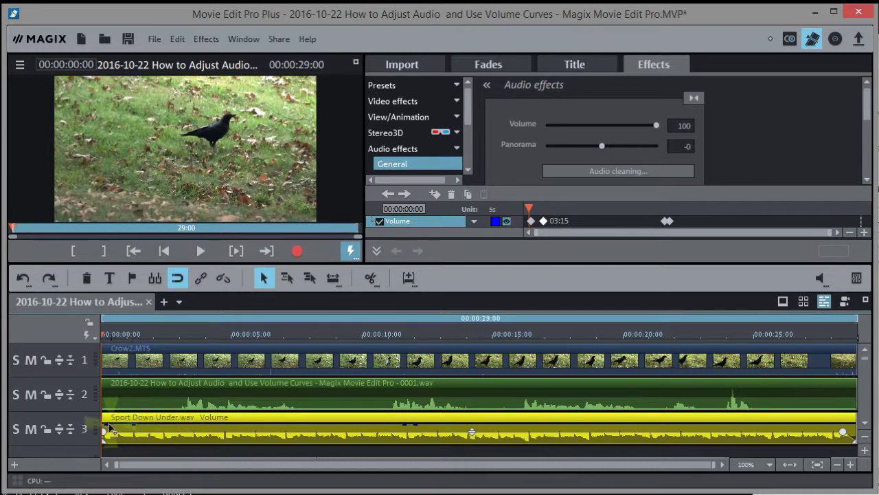
drag(107, 430, 102, 442)
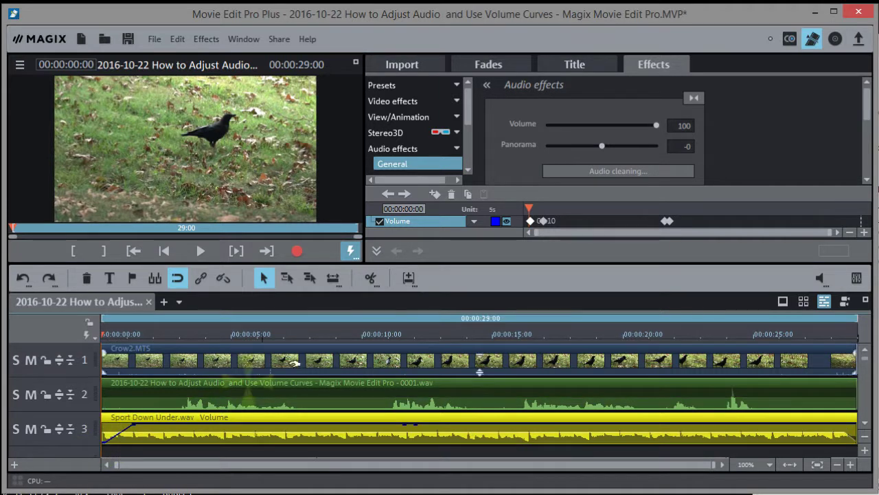
click(531, 221)
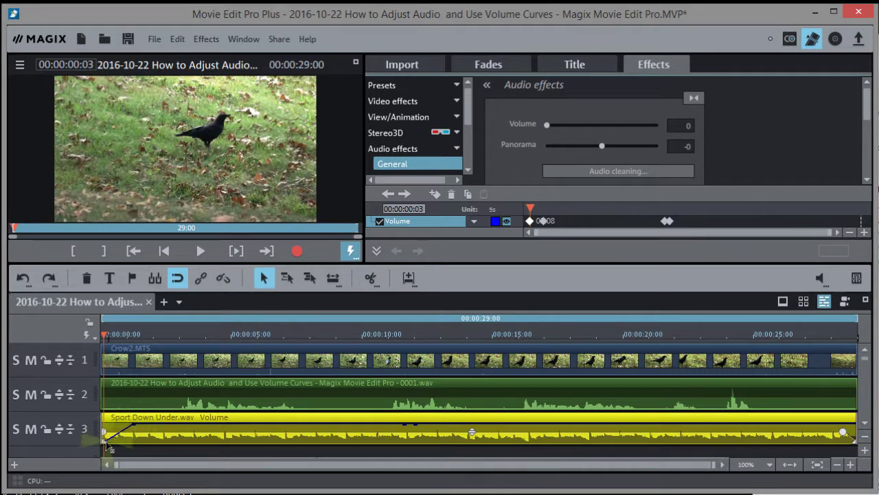
mouse_move(136, 435)
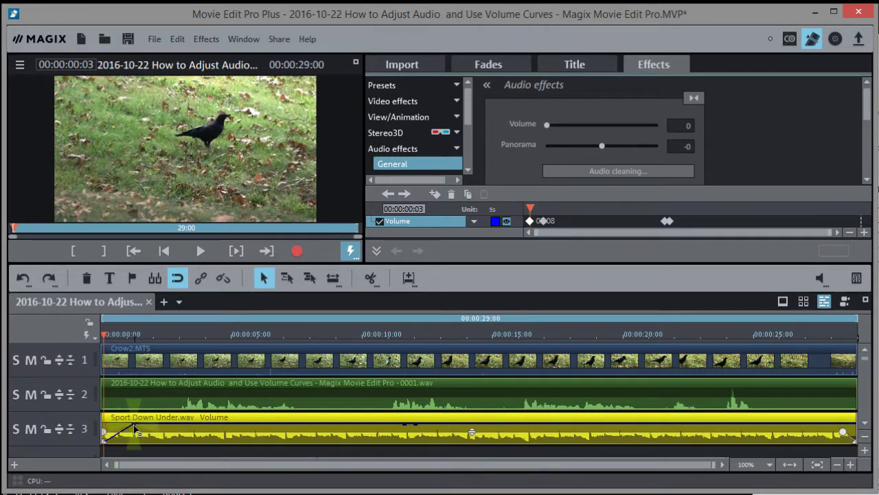
Shift the fade-in peak earlier and add lowered volume points after it and near 10 seconds.
drag(135, 428, 116, 427)
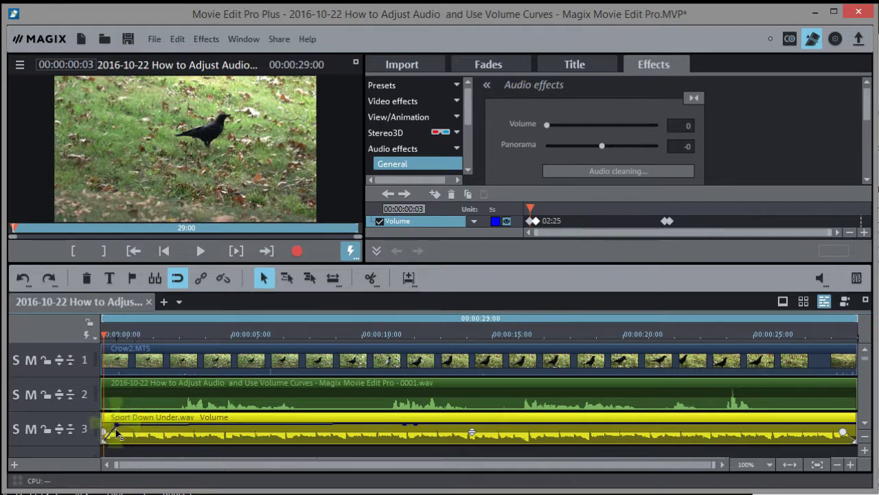
click(177, 428)
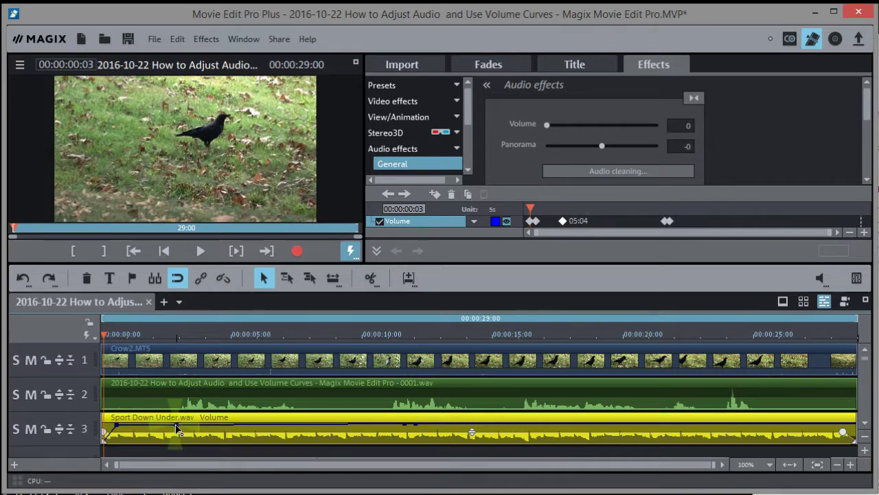
drag(177, 427, 185, 441)
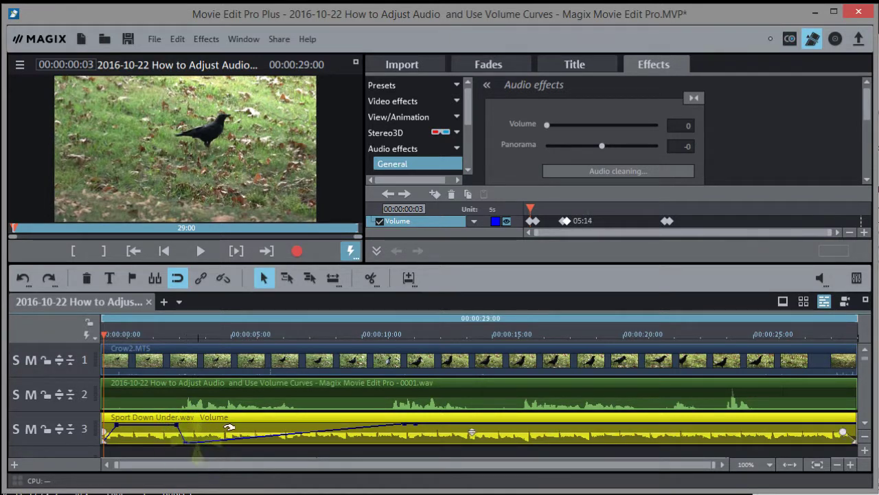
click(387, 427)
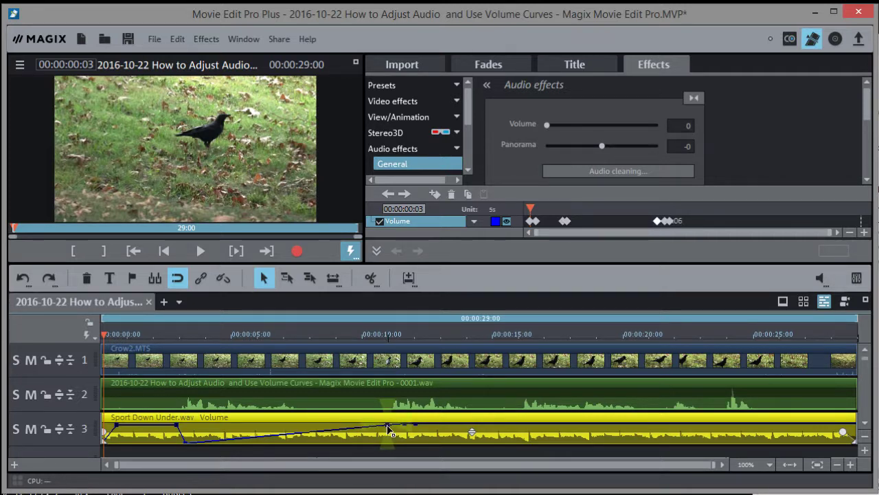
mouse_move(387, 428)
mouse_down()
mouse_move(389, 443)
mouse_move(404, 428)
mouse_move(392, 429)
mouse_up()
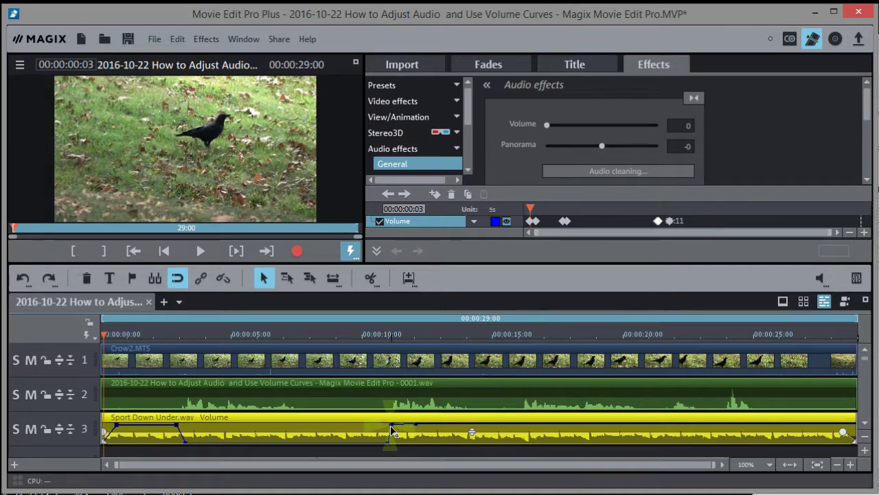
Raise the first low point slightly and move the bottom of the volume step earlier.
click(124, 405)
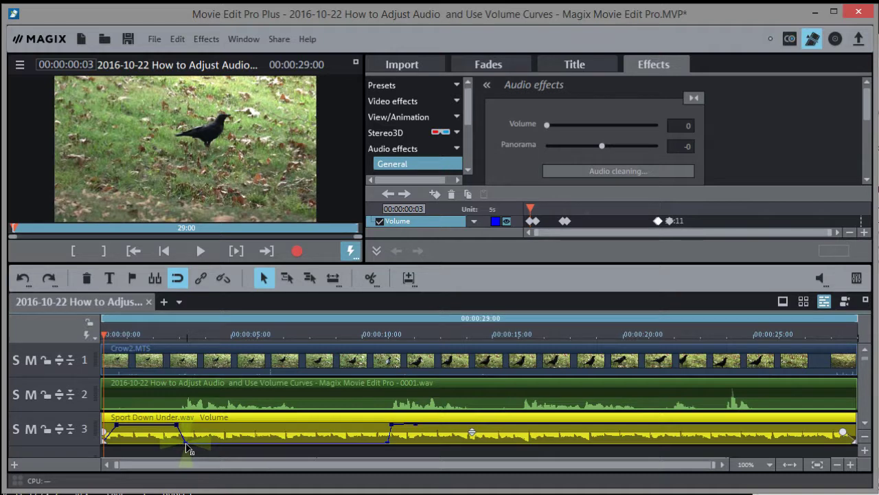
drag(189, 448, 189, 441)
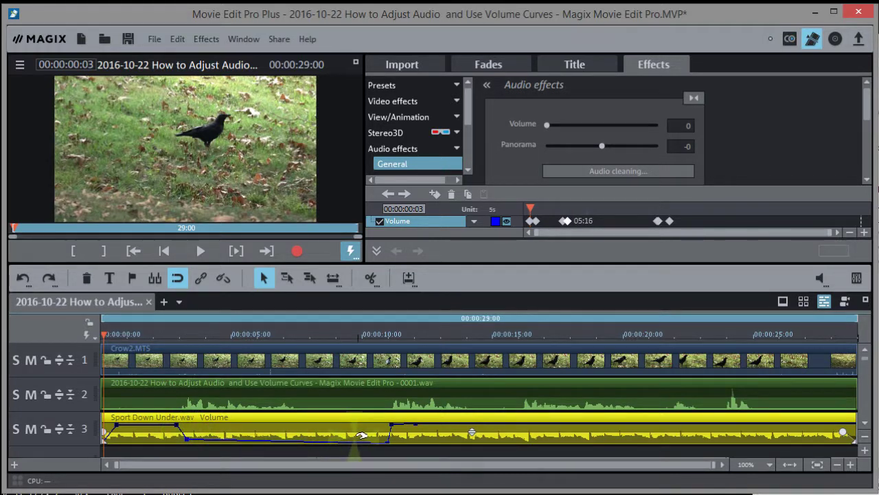
drag(387, 444, 304, 436)
click(187, 437)
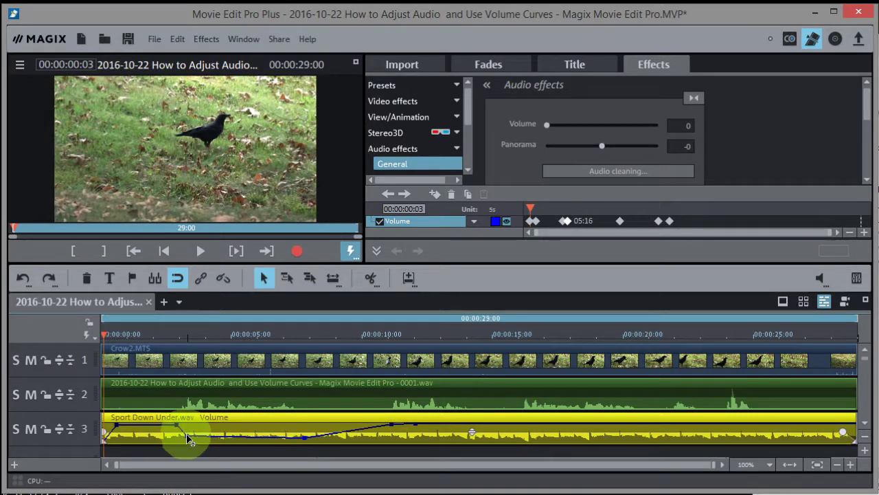
Preview the music, drag the rising volume point earlier, and add a keyframe near 13 seconds.
click(176, 356)
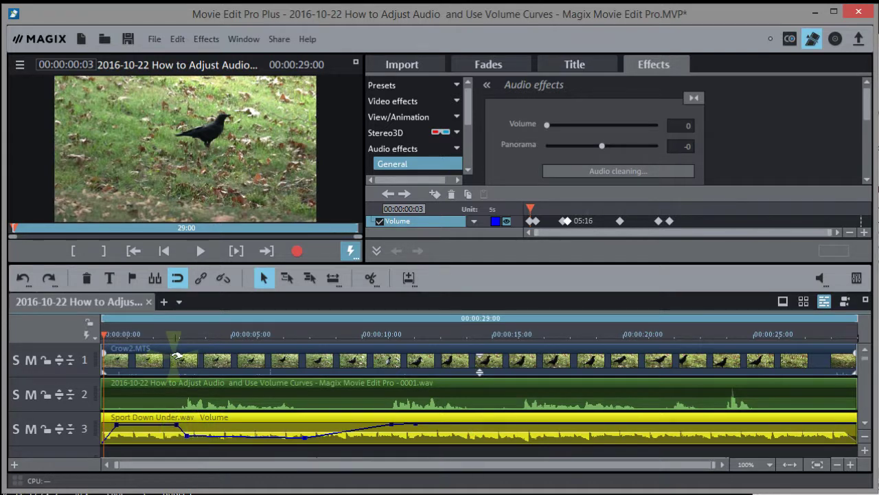
key(space)
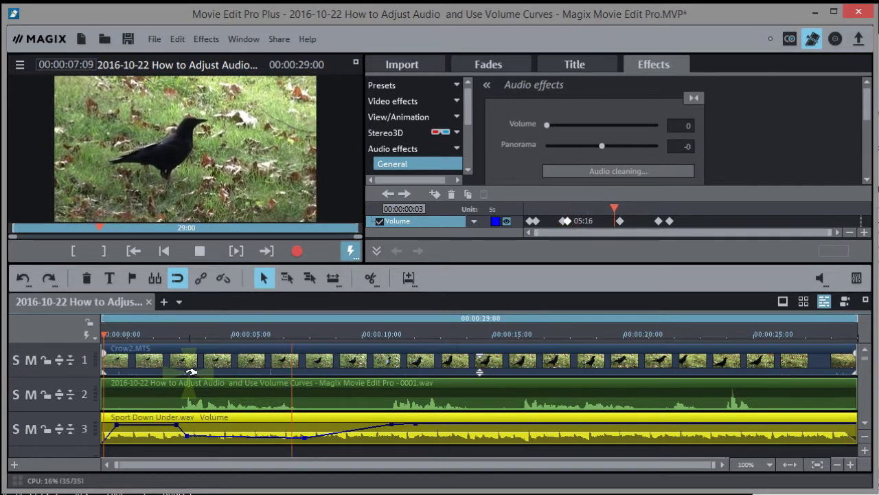
key(space)
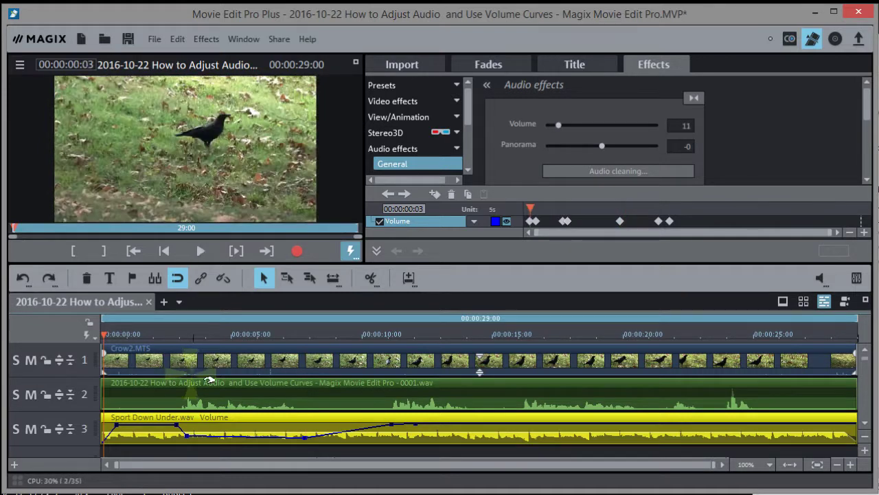
drag(404, 426, 304, 421)
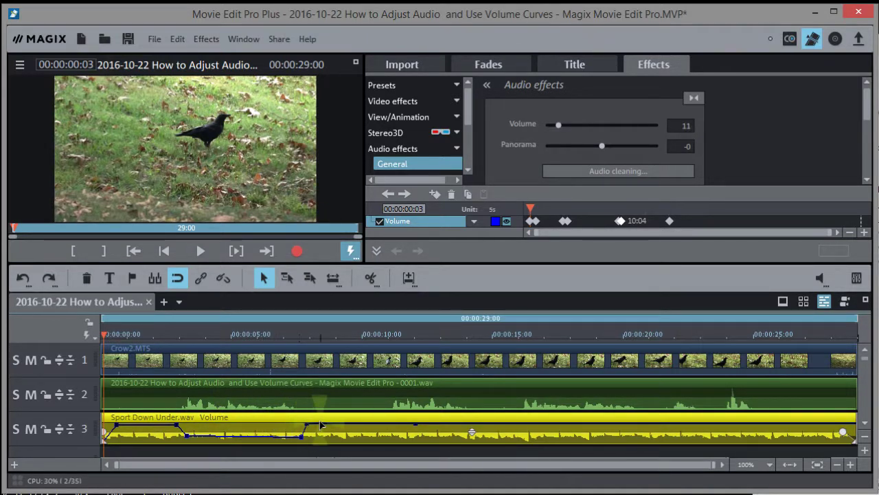
click(385, 426)
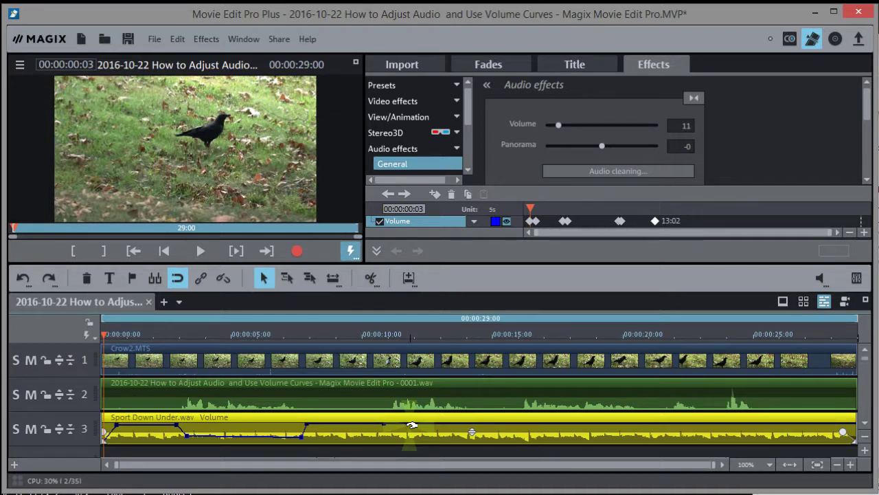
Reset the Sport Down Under.wav audio effects, clearing its volume curve back to 100, and deselect it.
right_click(410, 429)
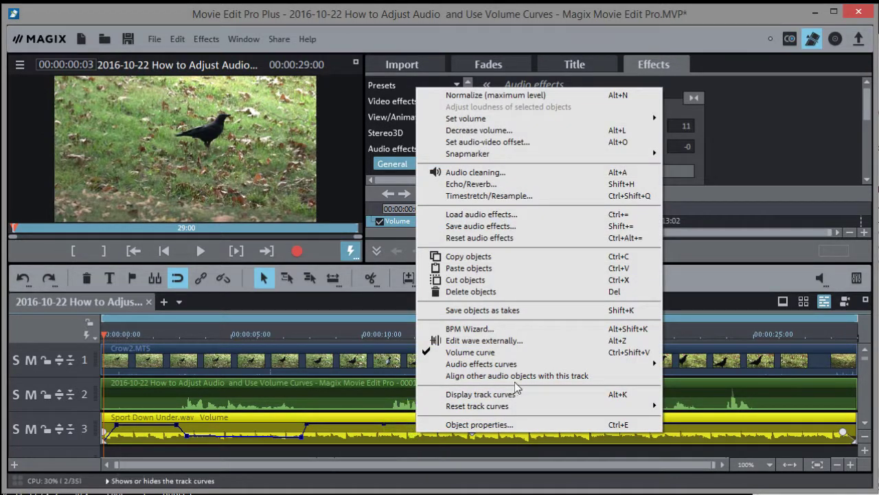
click(483, 237)
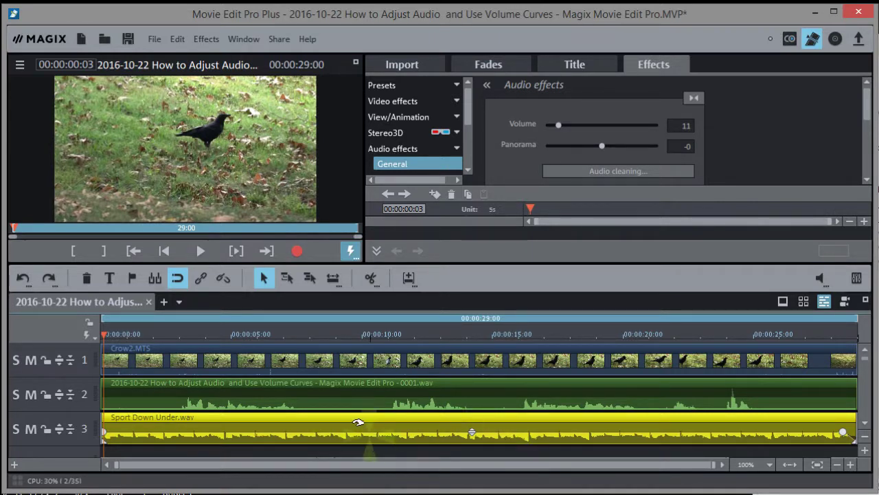
click(90, 334)
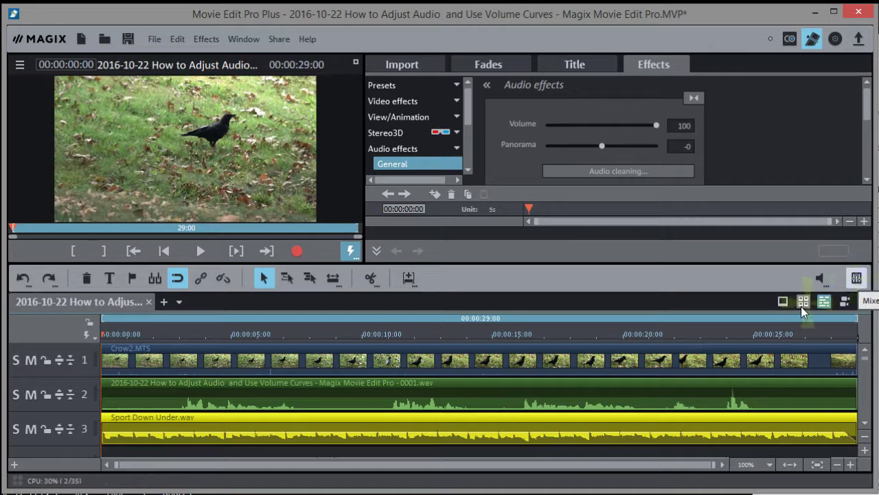
click(857, 279)
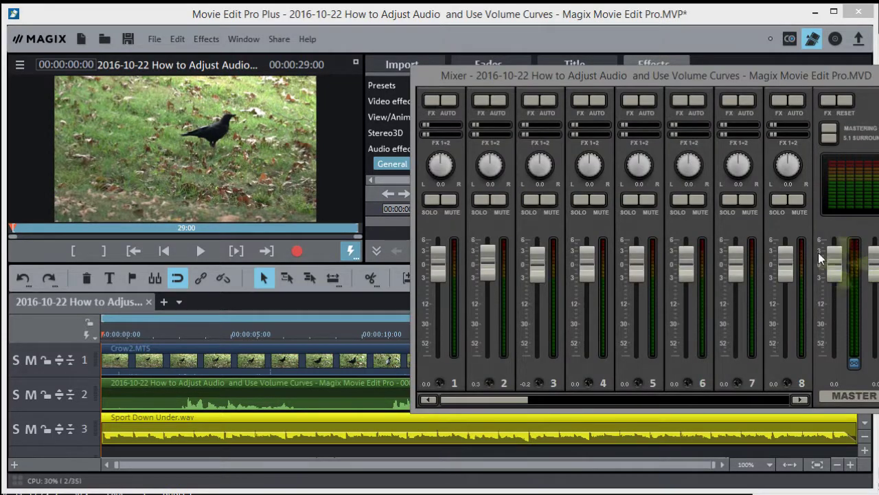
Move the mixer aside, enable AUTO on channel 3, and pull its fader down to off.
drag(559, 72, 603, 58)
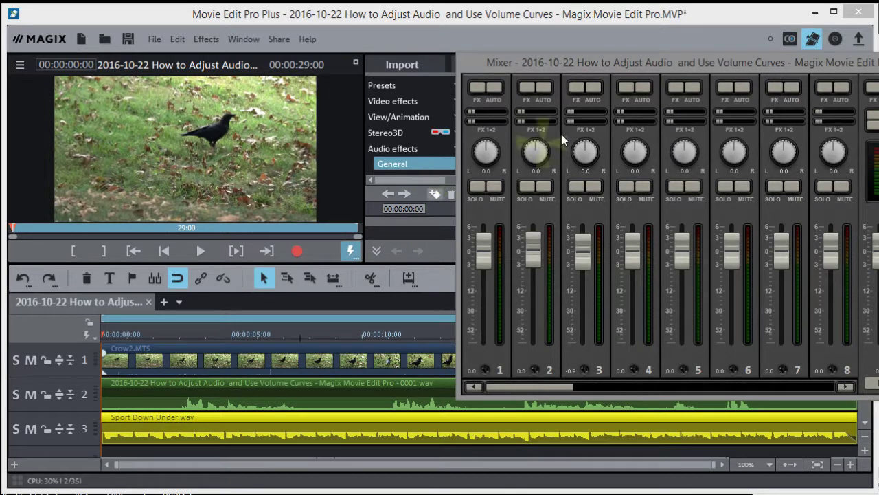
click(595, 87)
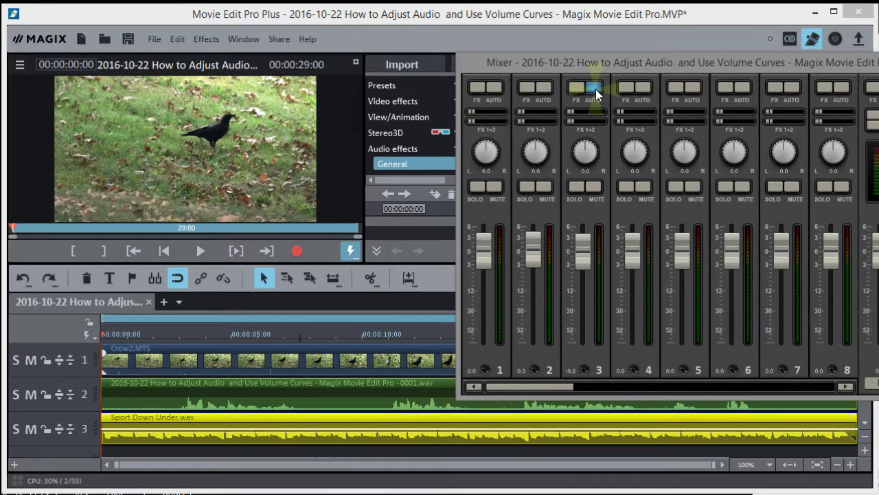
drag(591, 314, 587, 363)
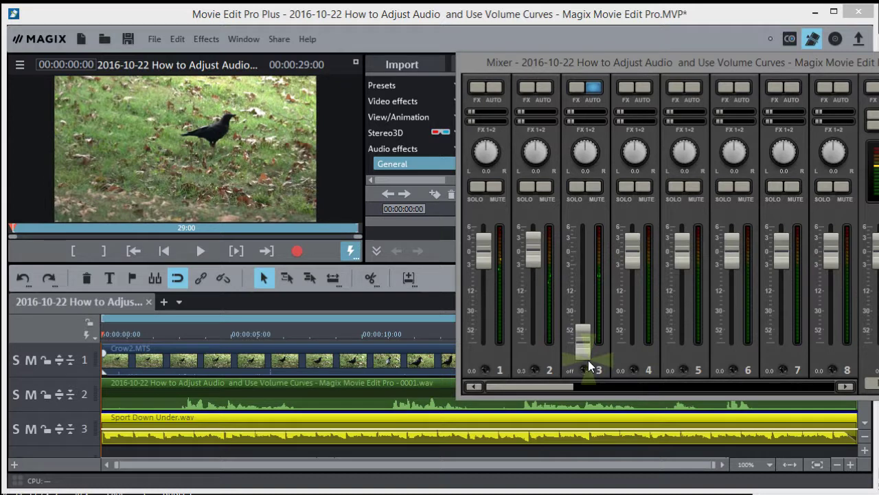
Reset channel 3 to 0 dB, then during playback ride its fader down to silence and back to -2 dB.
double_click(588, 360)
key(space)
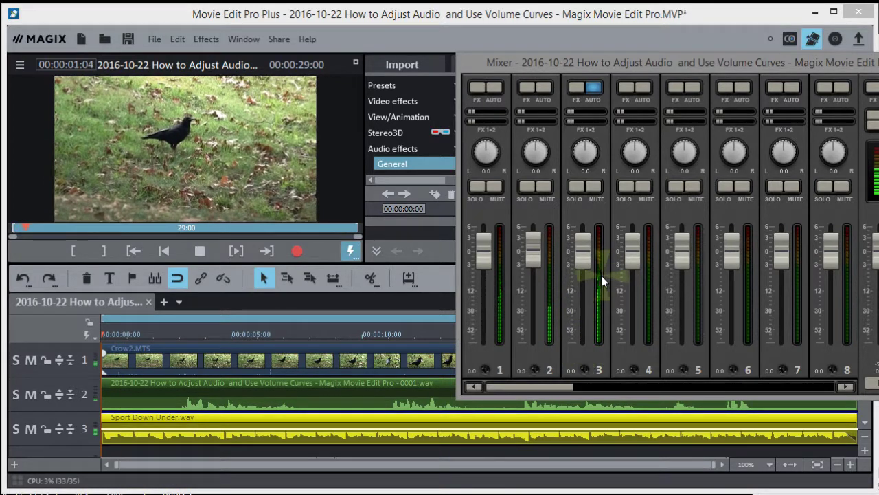
mouse_move(580, 258)
mouse_down()
mouse_move(582, 347)
mouse_move(578, 257)
mouse_up()
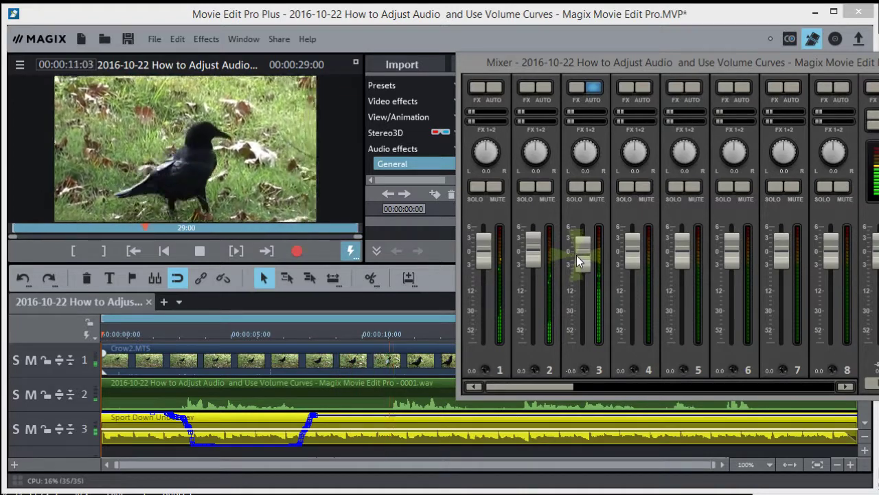
drag(580, 251, 584, 402)
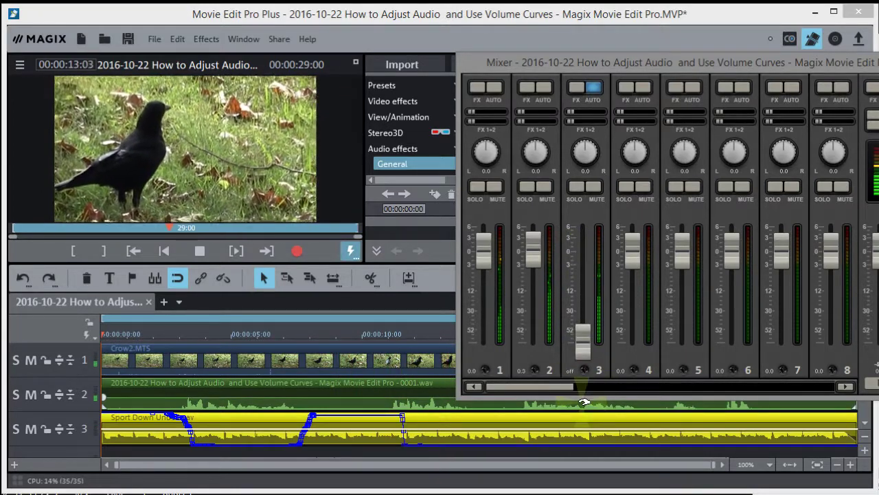
drag(582, 339, 589, 265)
Stop playback and toggle channel 3's AUTO volume automation off and back on.
key(space)
click(600, 94)
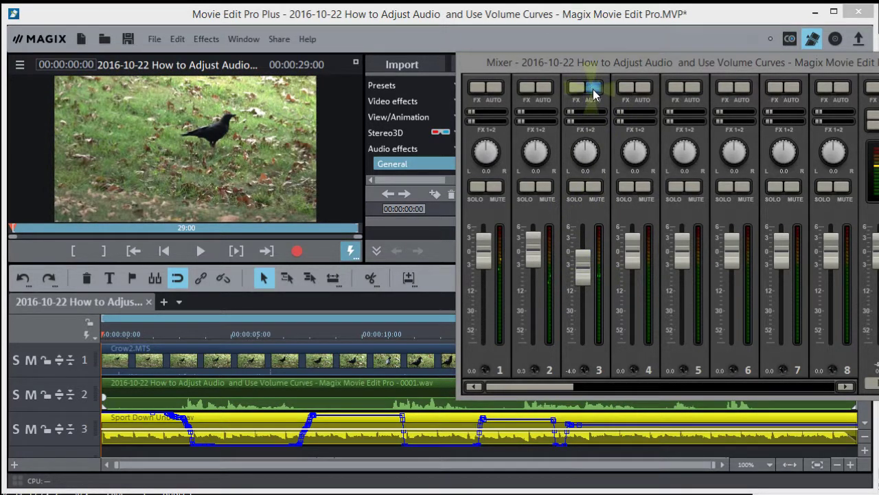
click(595, 91)
click(595, 90)
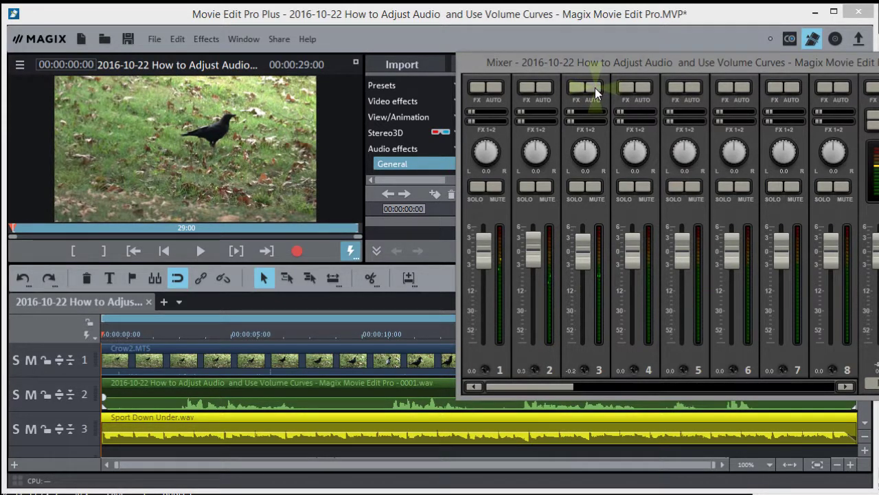
click(594, 88)
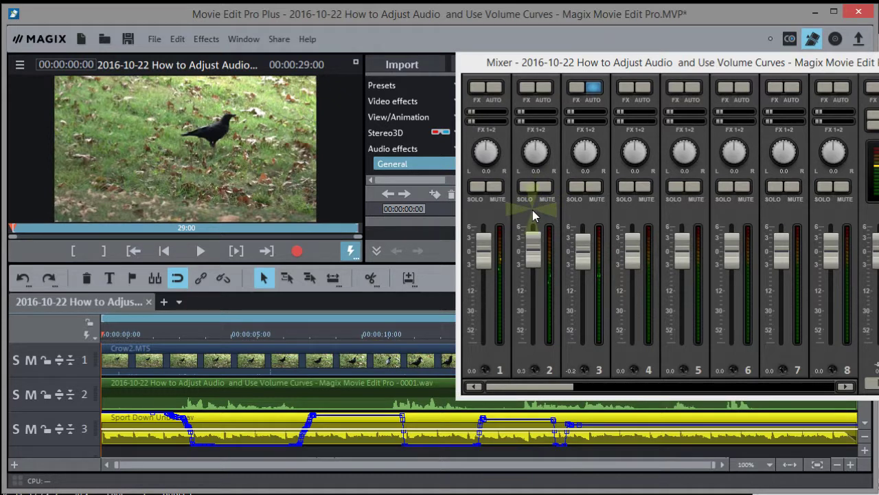
Return to the project start and pull channel 3's music fader down to silence.
click(168, 249)
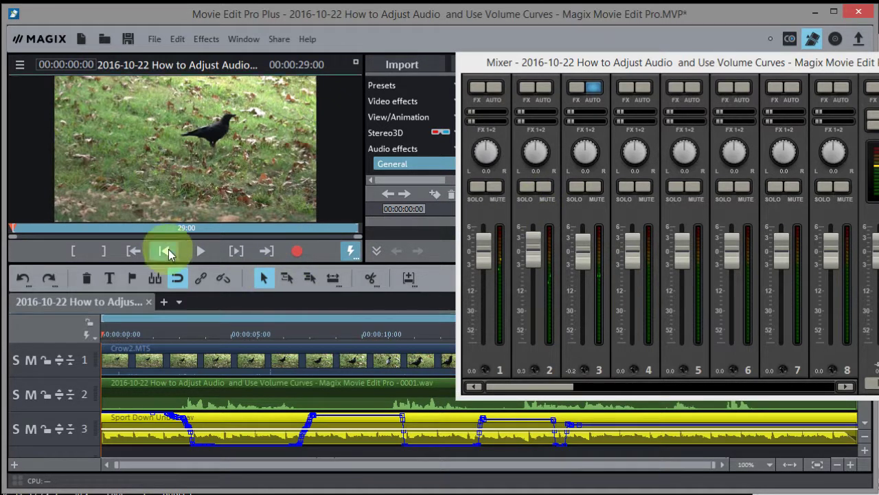
click(530, 251)
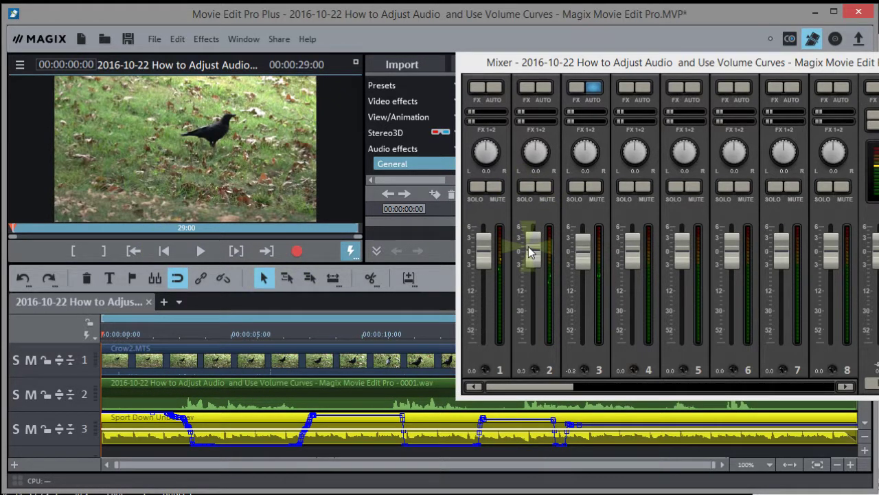
click(581, 237)
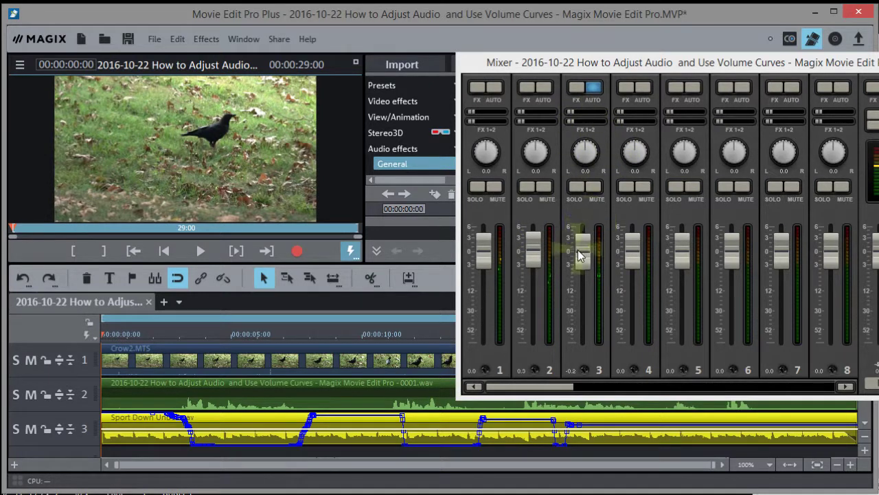
click(581, 256)
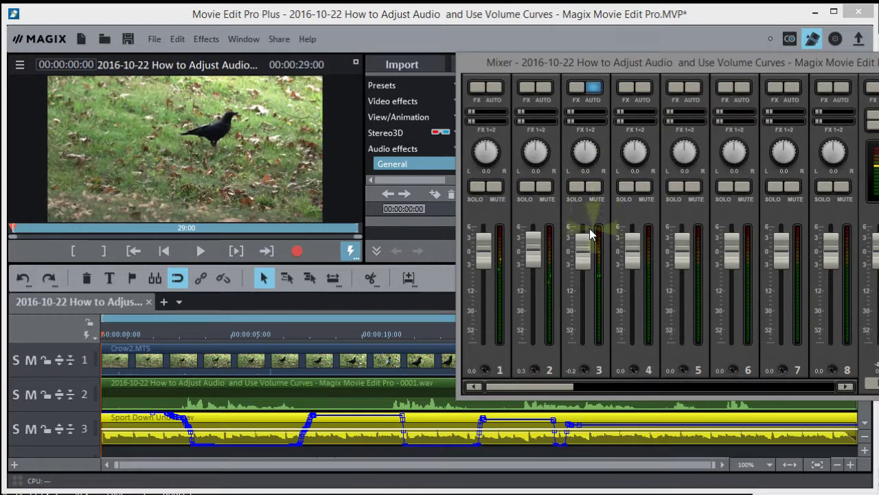
drag(584, 247, 580, 341)
During playback, raise the music fader back toward 0 dB to record the rise, then stop.
key(space)
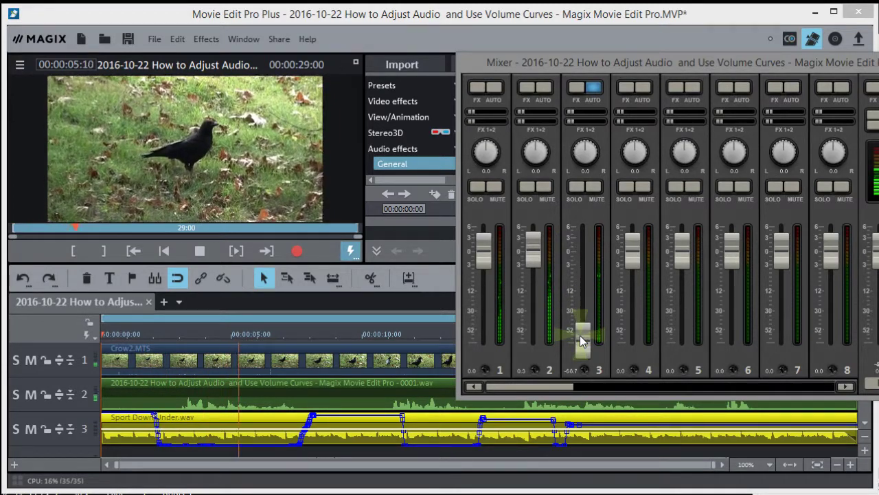
click(581, 334)
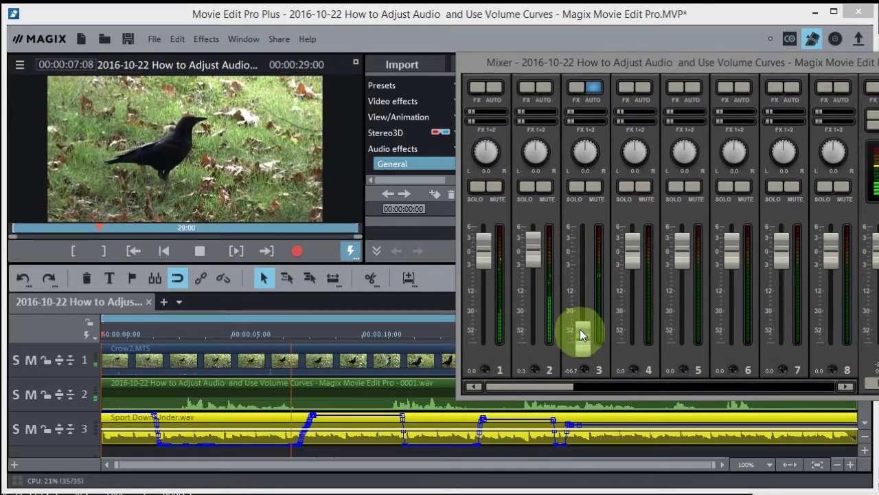
drag(580, 334, 579, 352)
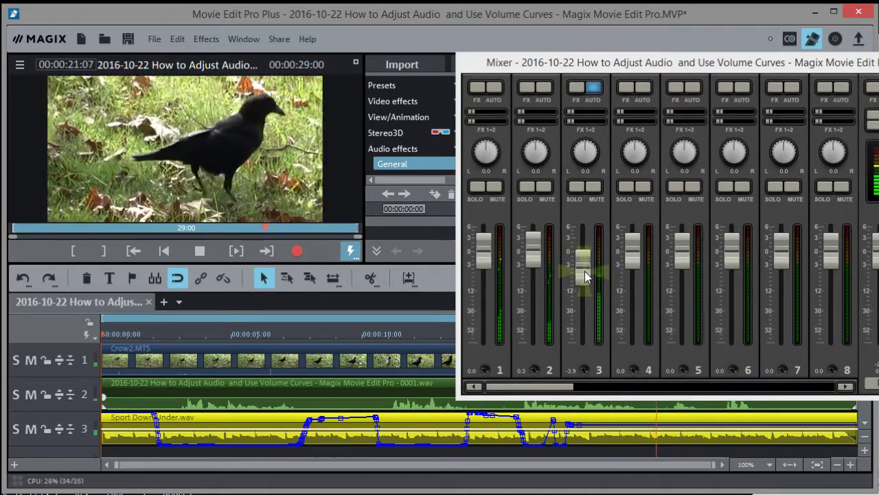
key(space)
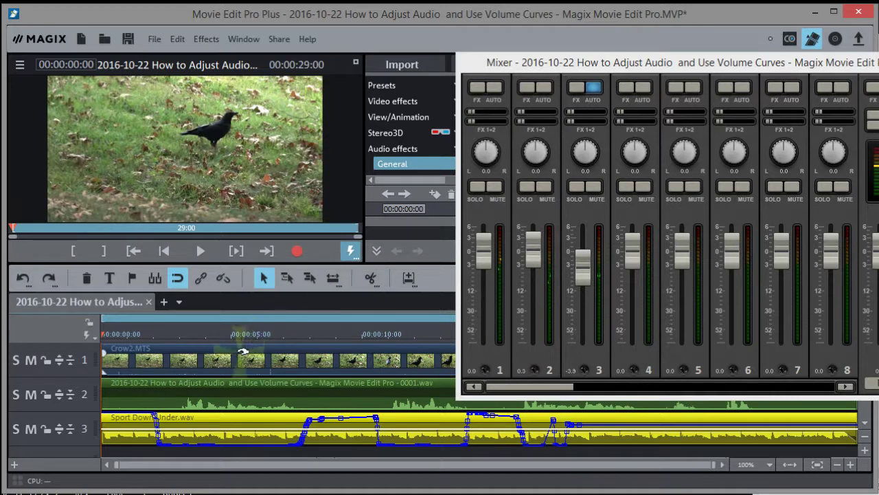
Switch to the all-tracks mouse mode and play the project through to hear the music levels.
click(307, 280)
key(space)
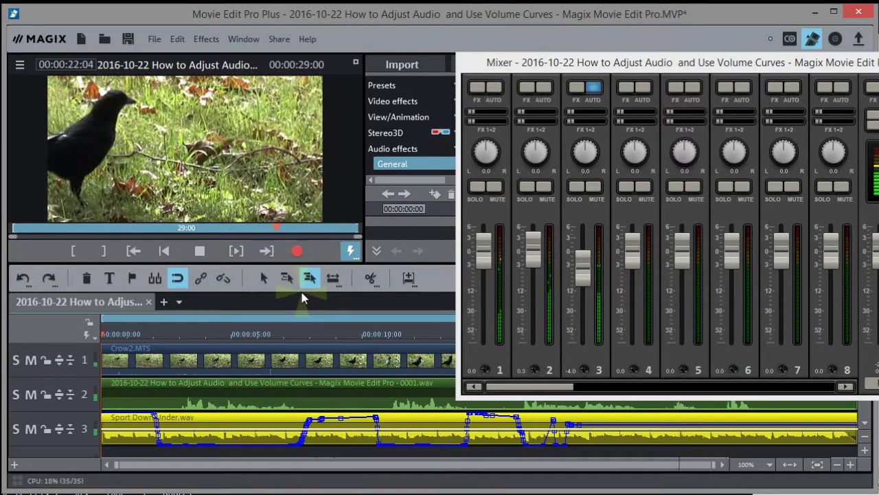
key(space)
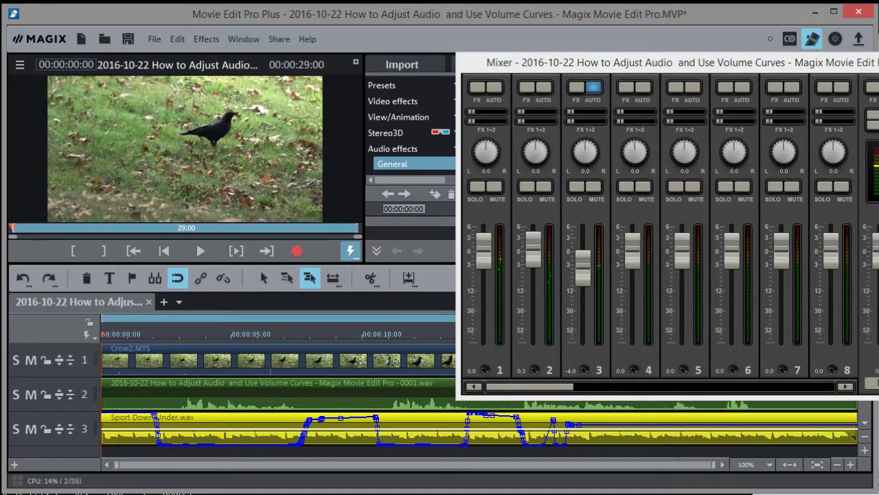
Close the mixer and split the music at 00:00:08:28 and 00:00:18:14, returning to the start.
key(m)
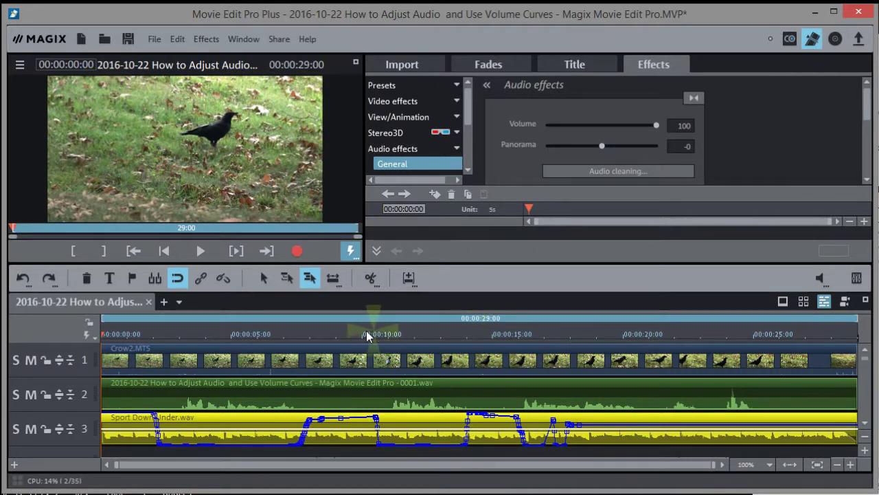
click(334, 335)
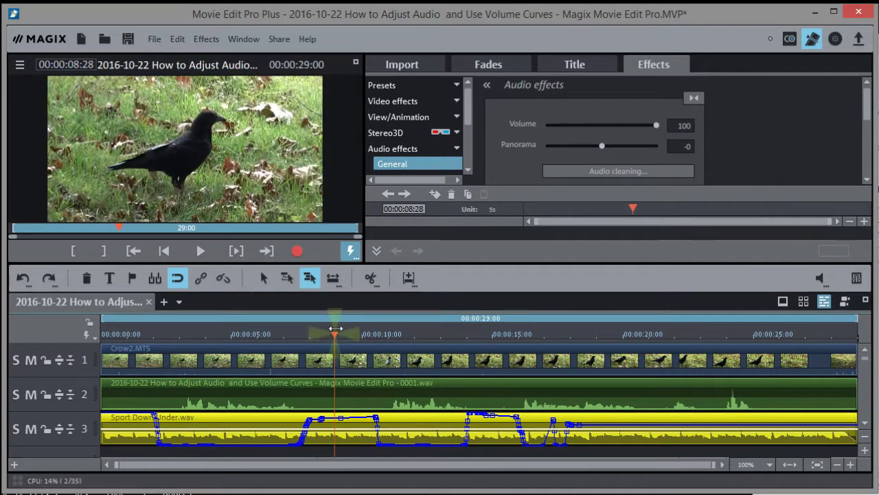
click(371, 278)
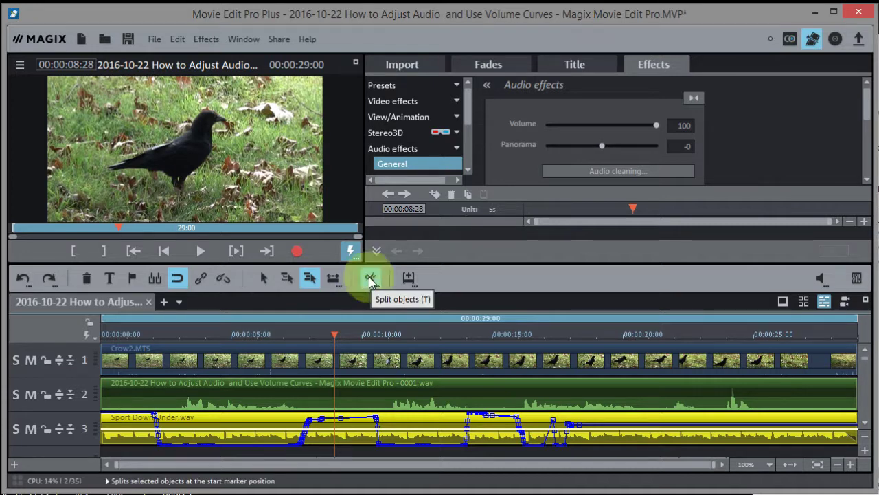
click(582, 336)
click(371, 278)
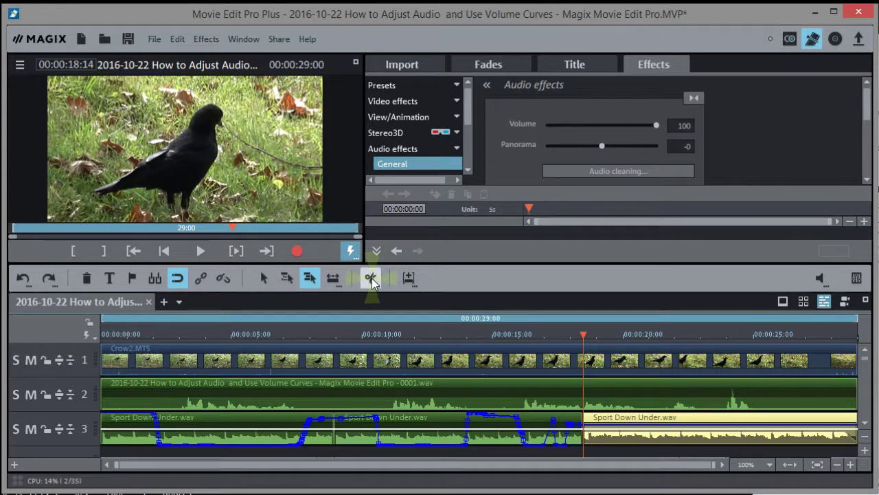
key(Home)
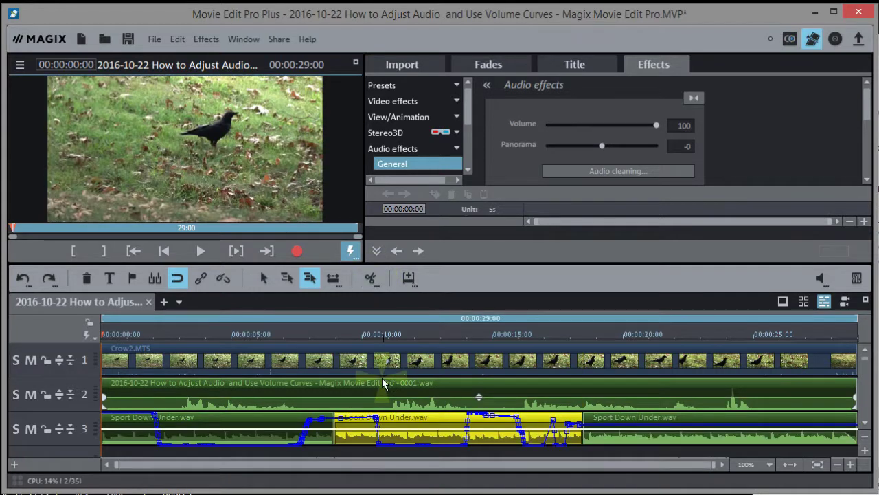
Reset the music track's volume curve via the middle clip's Reset track curves > Volume option.
right_click(439, 424)
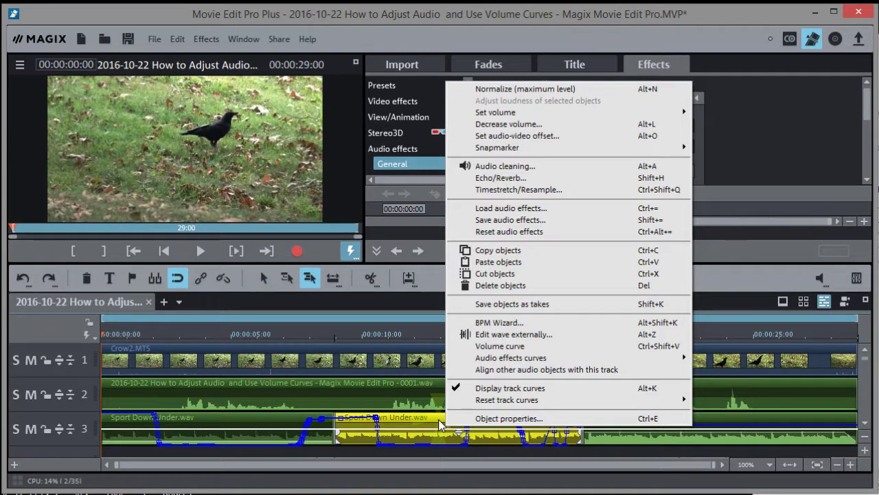
key(Escape)
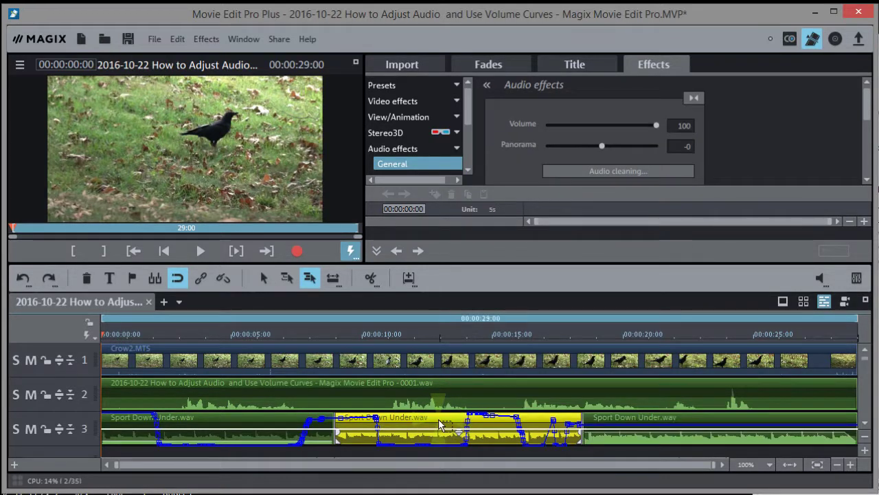
right_click(439, 425)
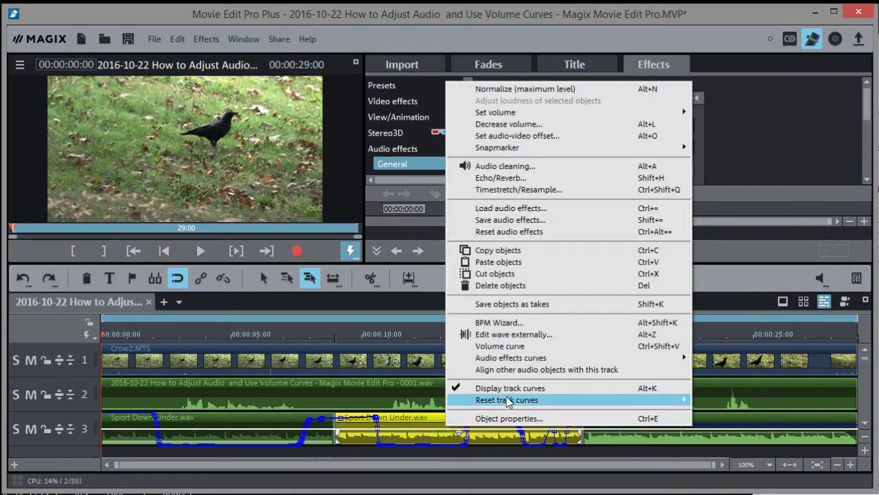
mouse_move(511, 400)
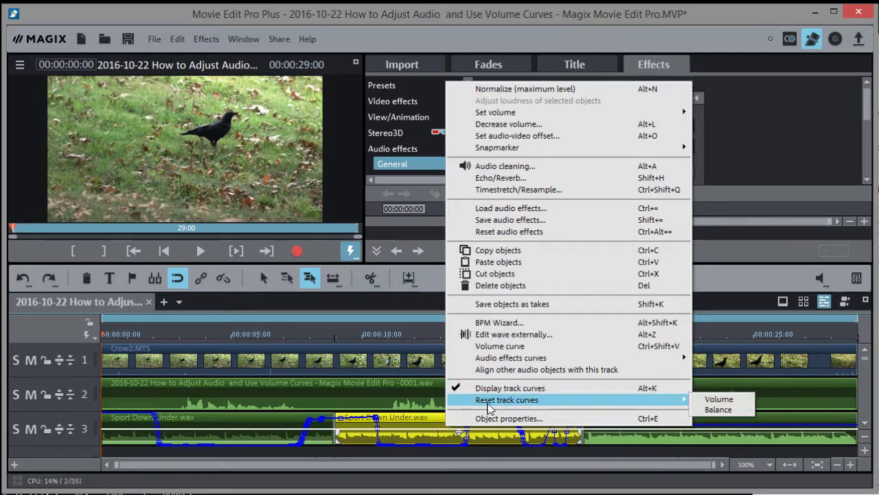
click(718, 400)
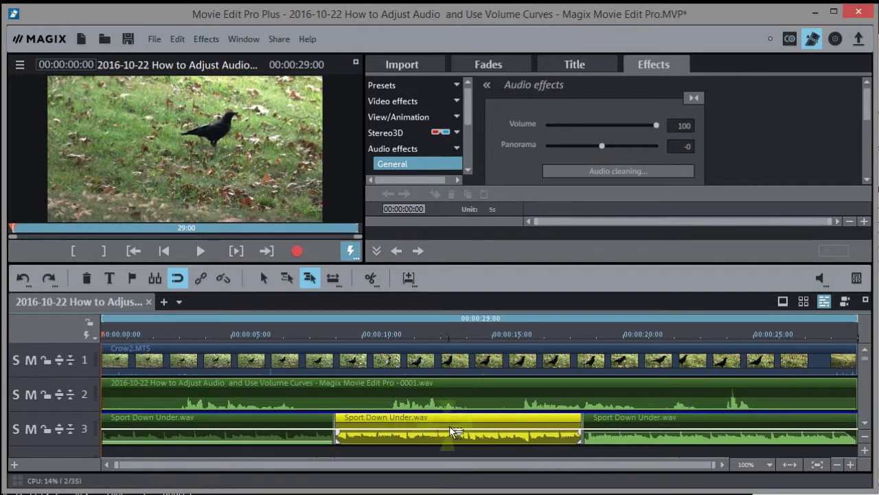
Set the middle music object's volume to -4.4 dB.
drag(458, 432, 458, 382)
drag(459, 396, 458, 399)
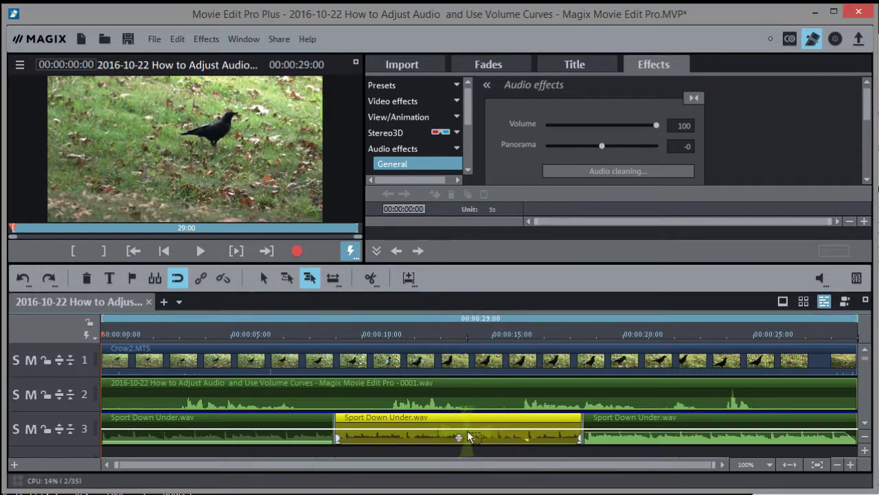
click(458, 437)
click(458, 437)
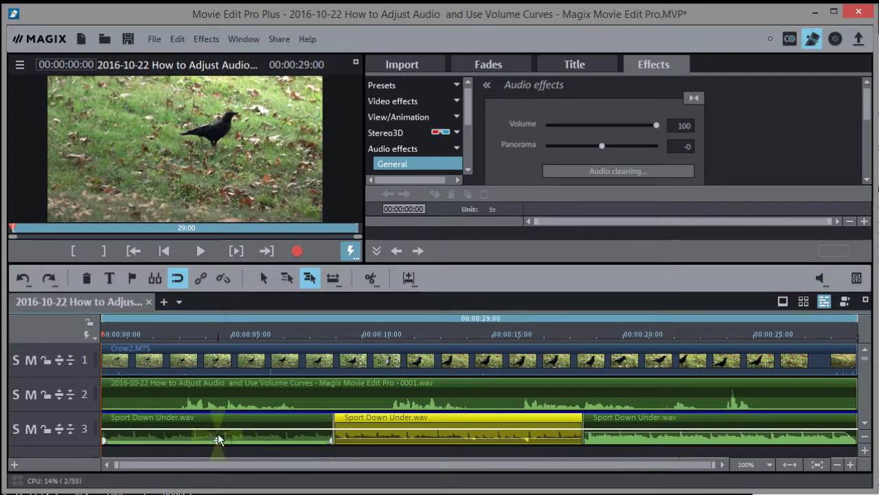
Lower the first music object to -6 dB, check the third object's level, and select the first.
mouse_move(218, 439)
mouse_down()
mouse_move(217, 450)
mouse_move(217, 439)
mouse_up()
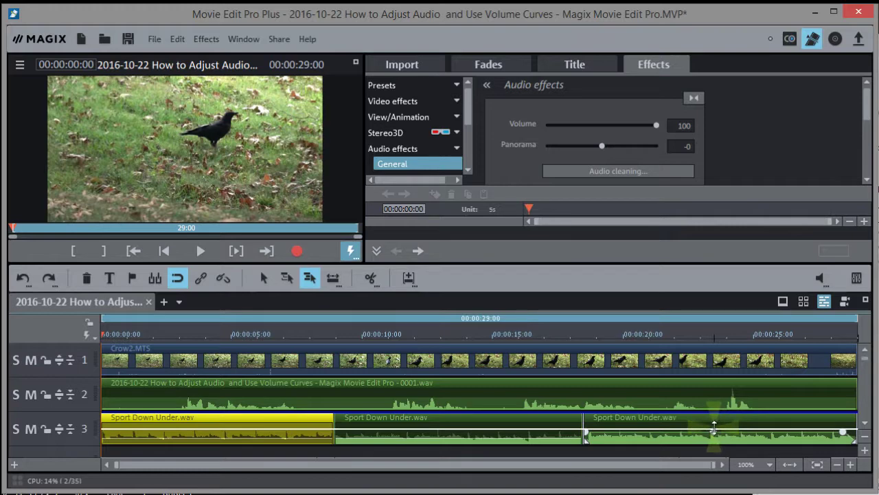
drag(714, 430, 707, 434)
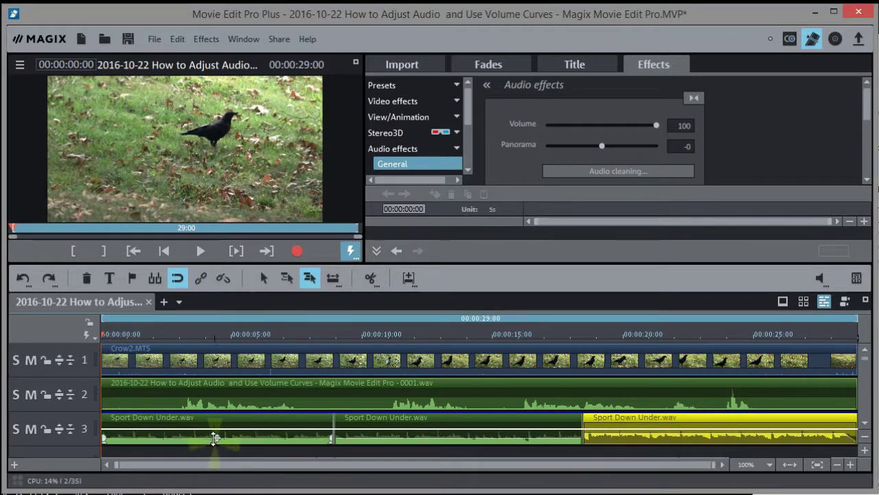
click(230, 426)
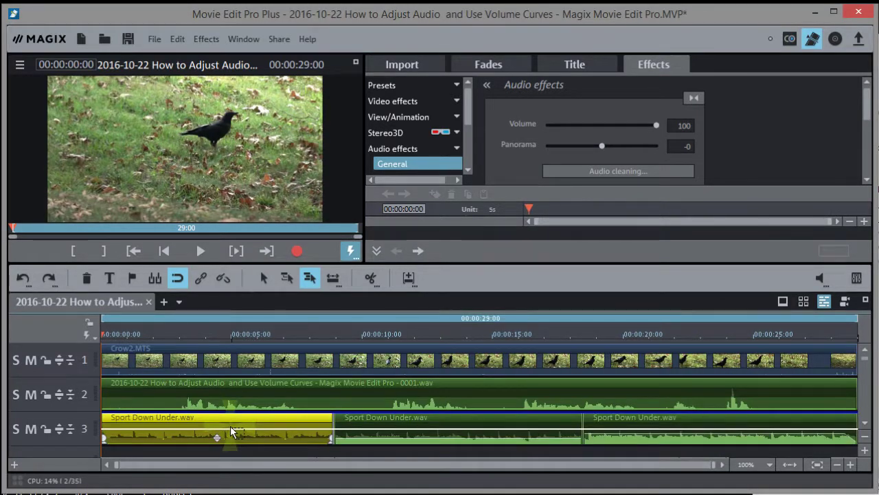
right_click(230, 426)
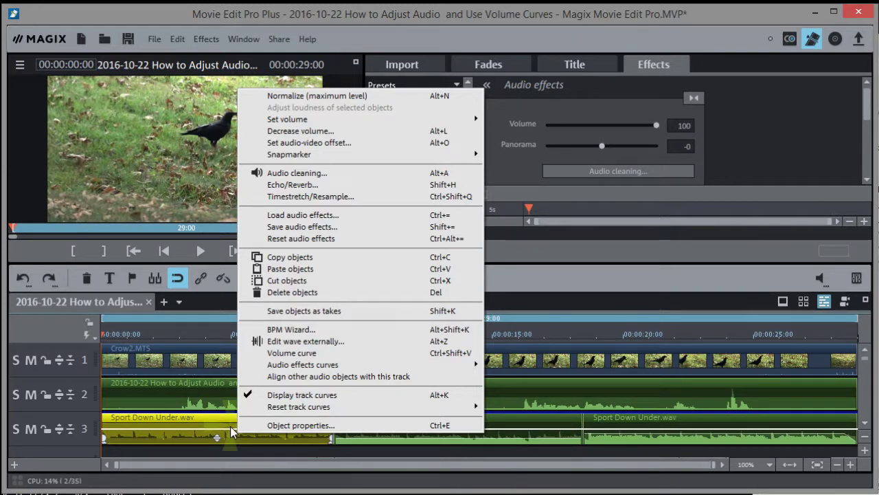
Give the first Sport Down Under.wav clip its own volume curve from its context menu.
click(292, 352)
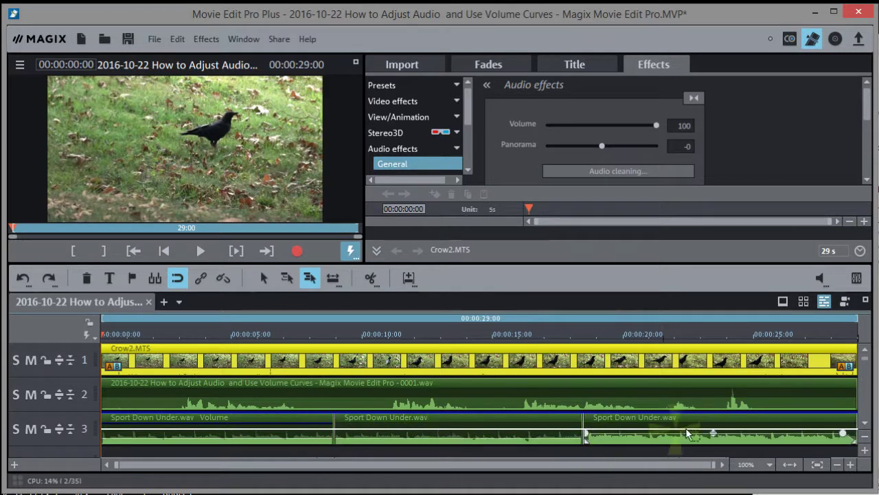
Undo to restore the blue recorded volume curve with its dips.
key(ctrl+z)
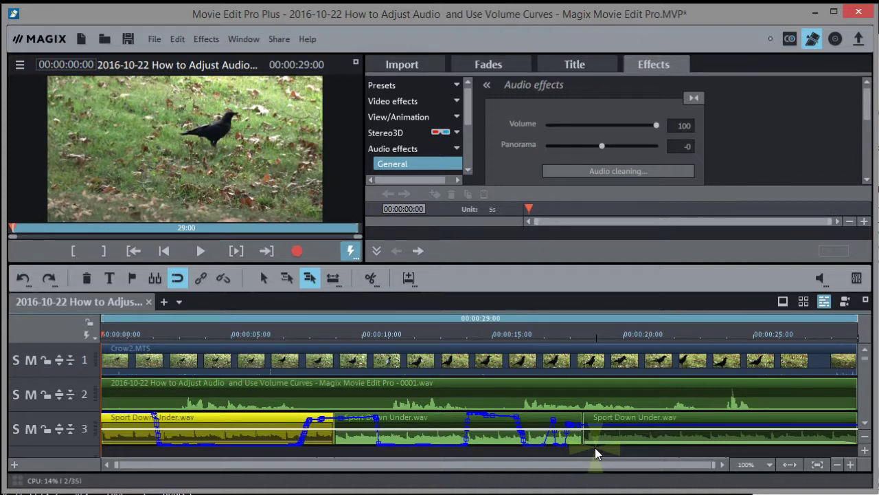
mouse_move(652, 412)
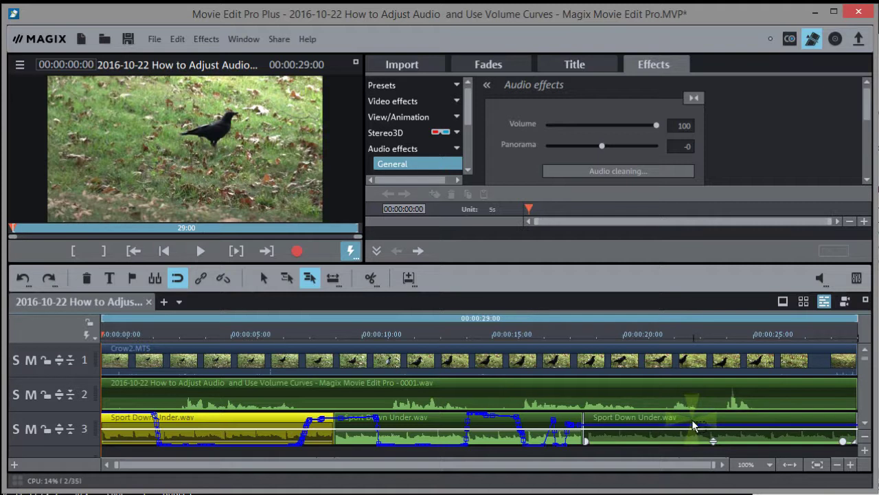